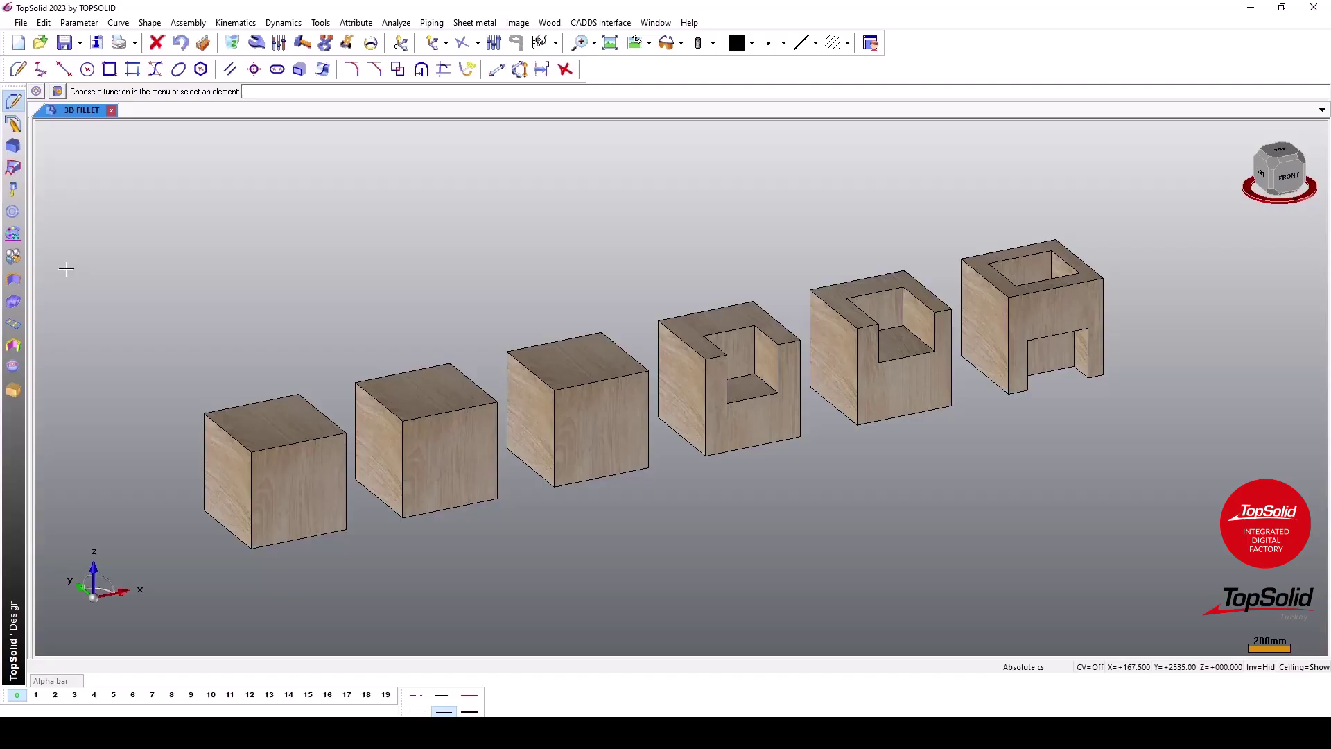
# - Start a one-radius fillet from the shape functions and select the Radius value to replace it
pyautogui.click(12, 146)
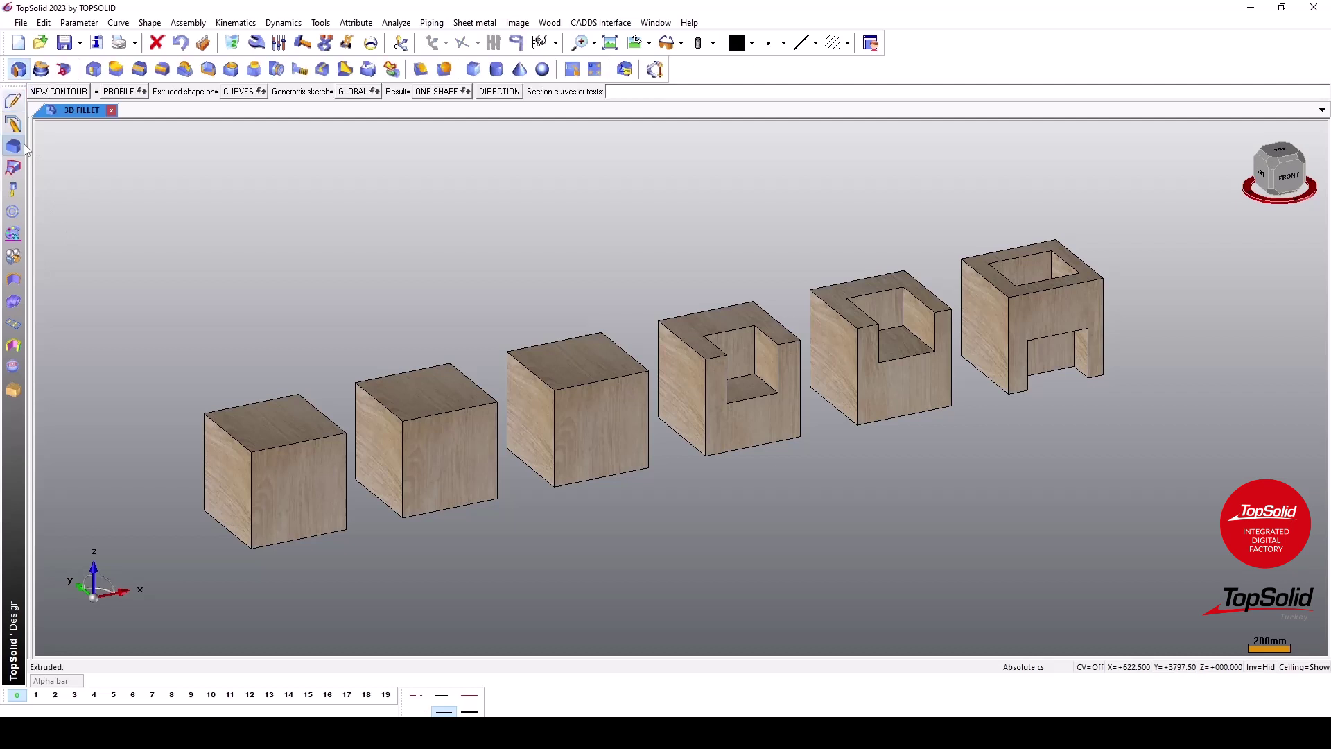
pyautogui.click(157, 70)
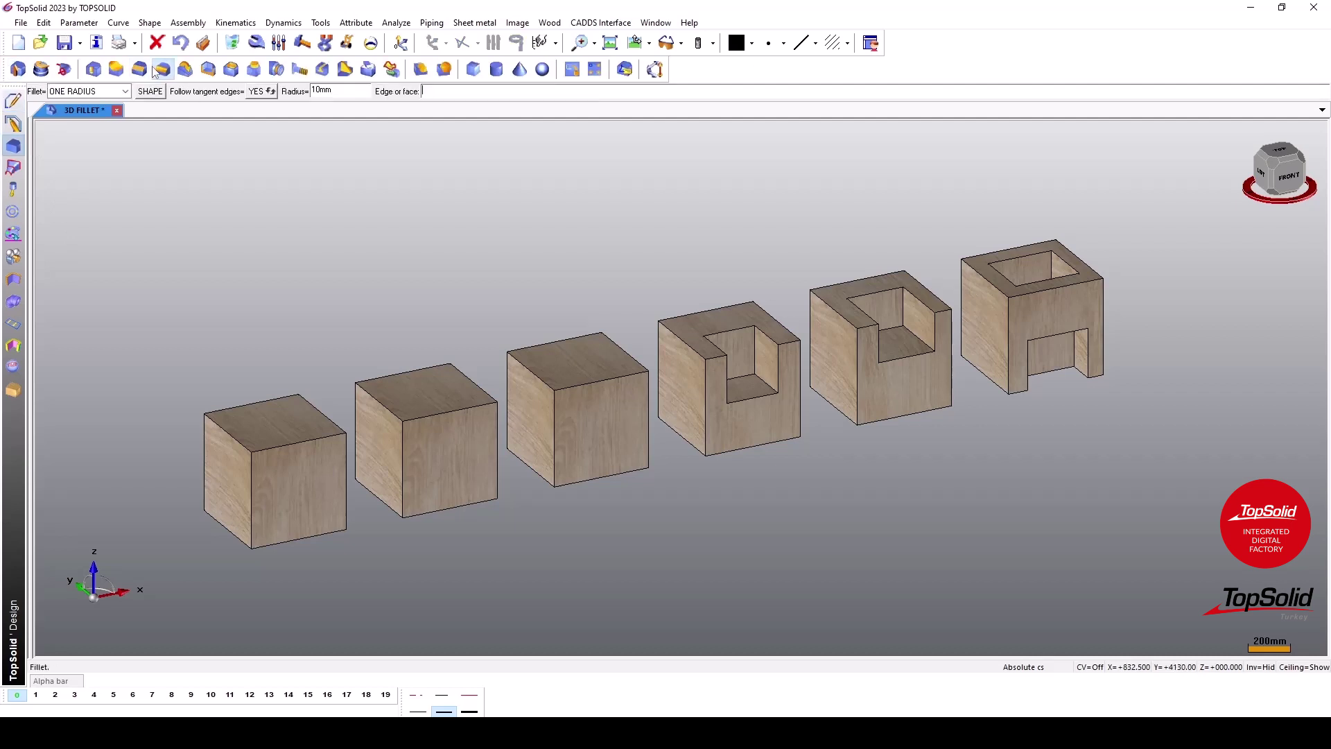
pyautogui.click(126, 91)
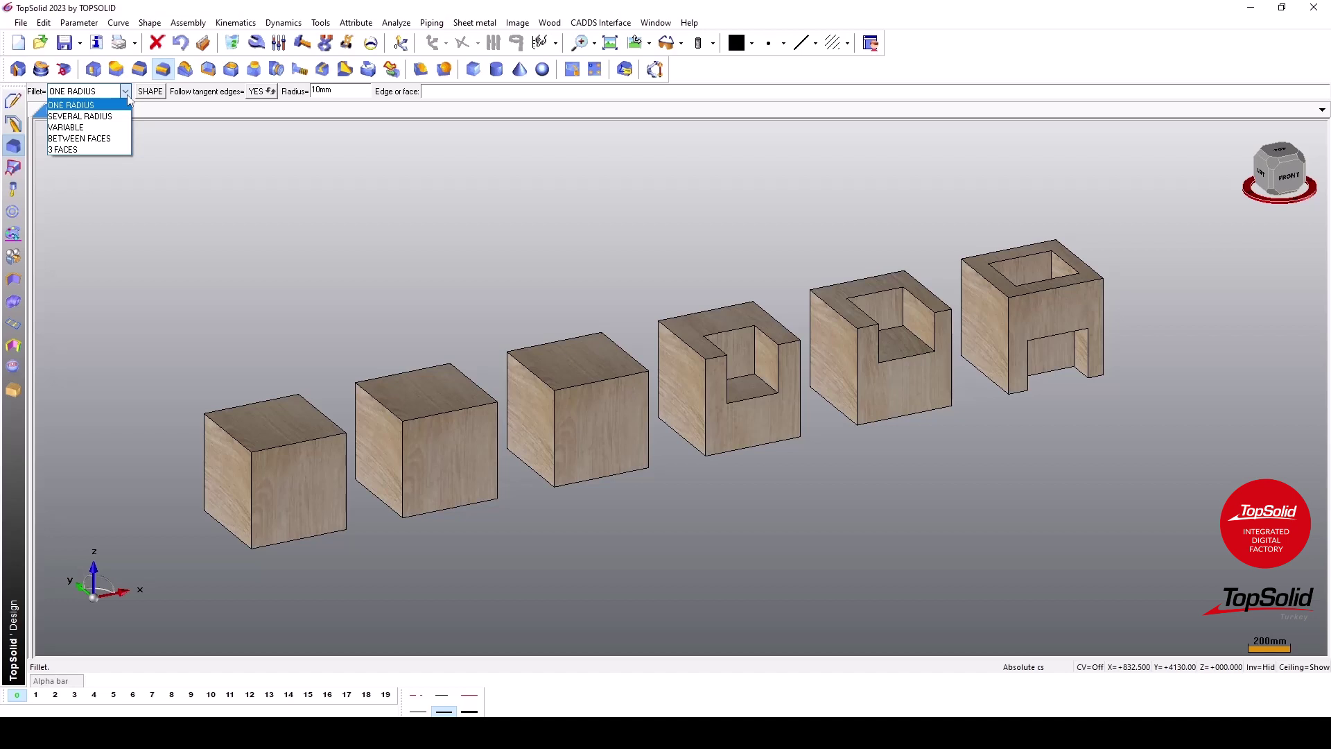
pyautogui.click(129, 101)
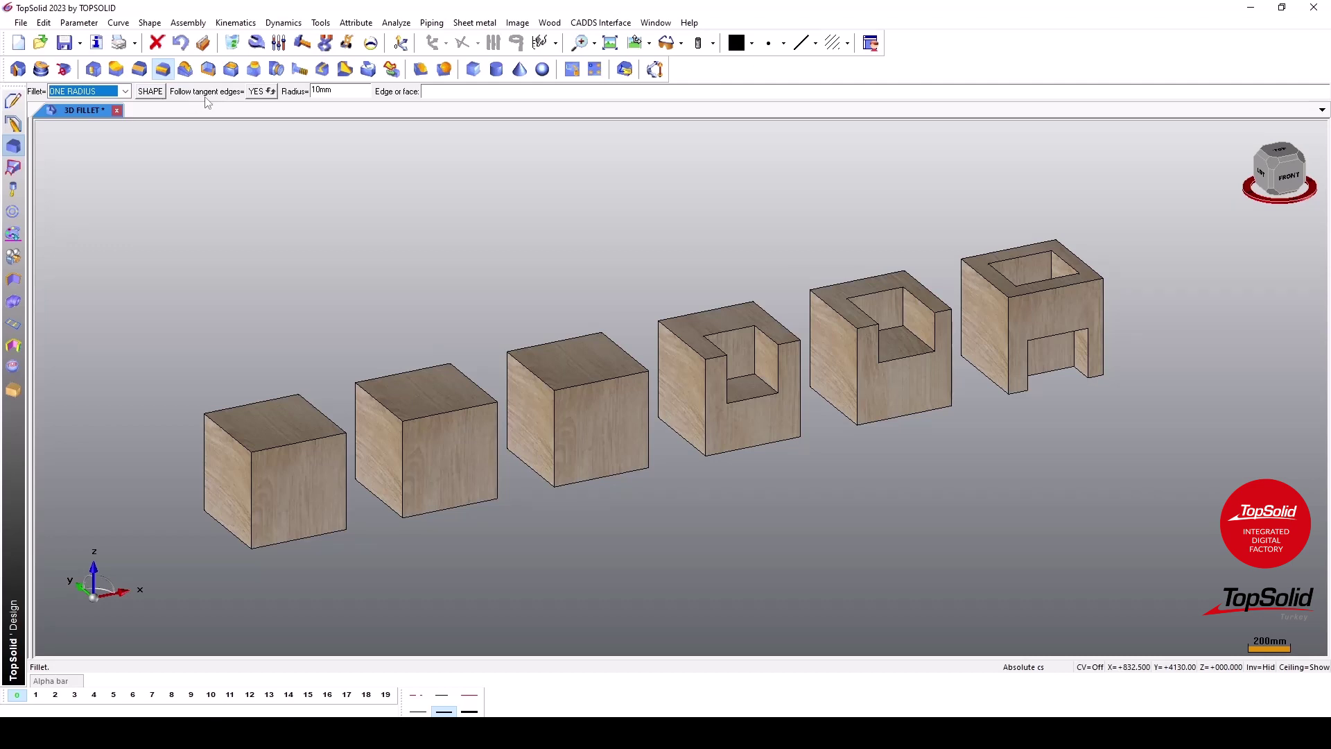
pyautogui.click(271, 97)
pyautogui.doubleClick(331, 91)
# - Set the radius to 100mm and round every edge of the first block
pyautogui.write('1')
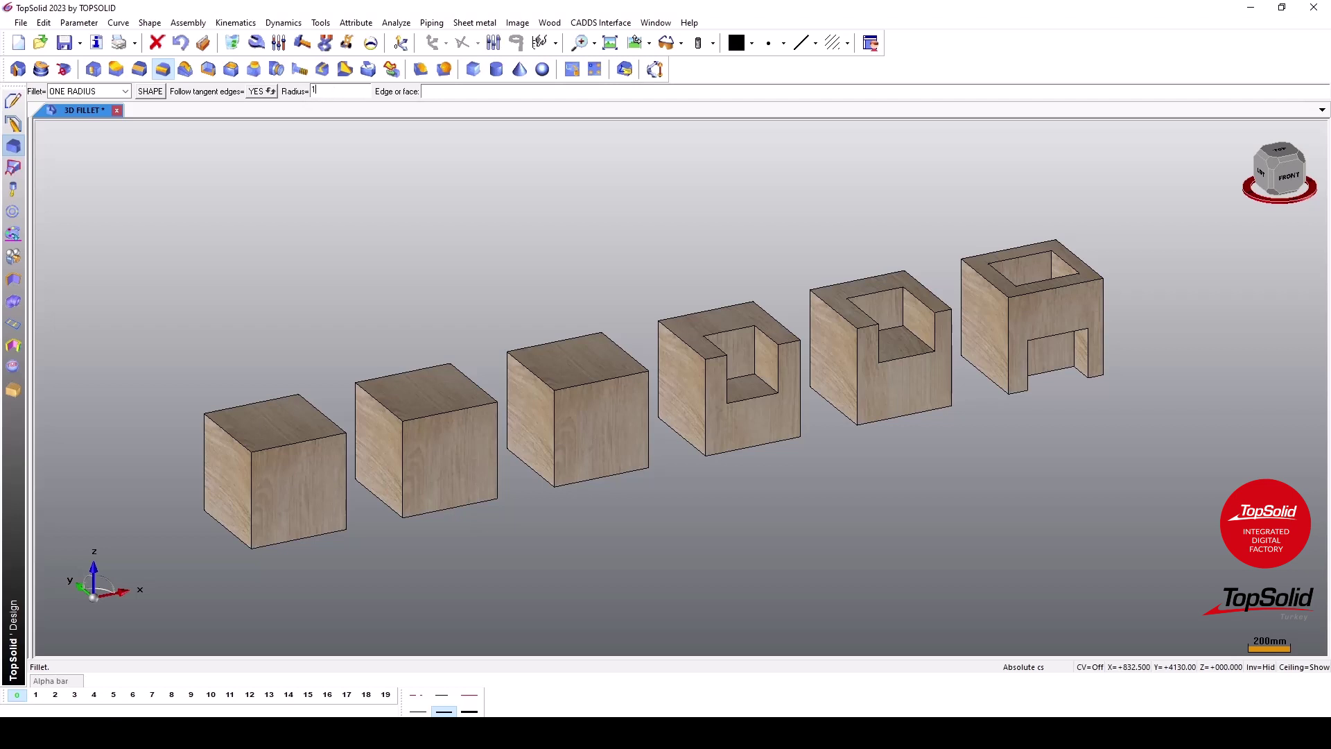
pyautogui.click(150, 91)
pyautogui.click(266, 463)
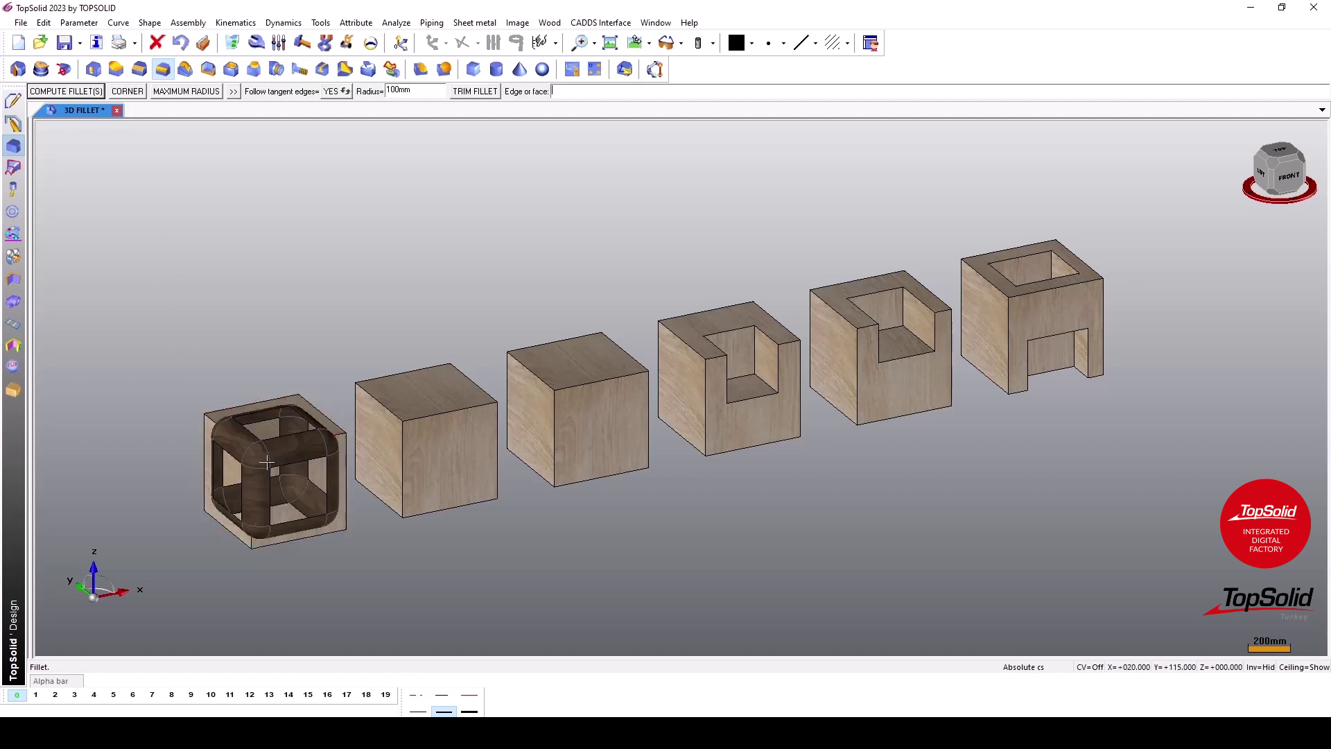
pyautogui.press('Return')
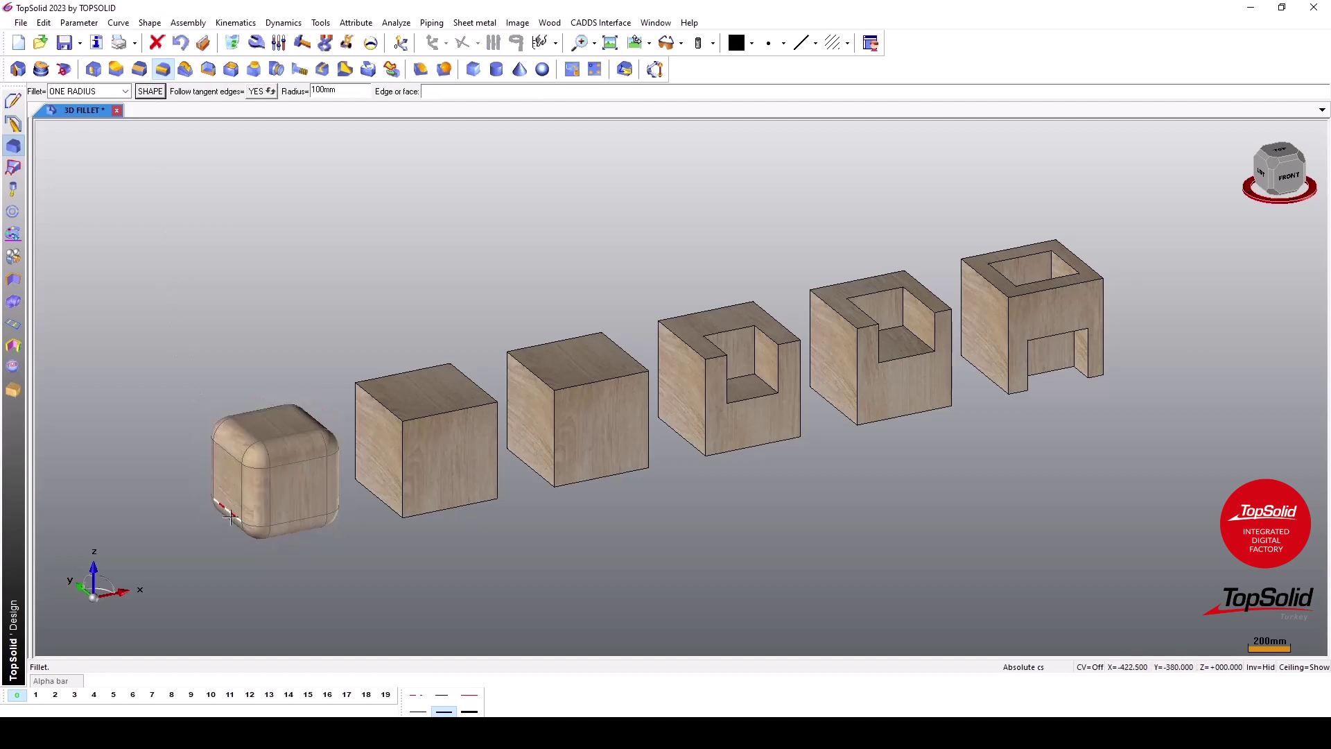
pyautogui.scroll(1, 233, 498)
pyautogui.scroll(1, 233, 498)
pyautogui.scroll(1, 215, 471)
pyautogui.scroll(1, 191, 436)
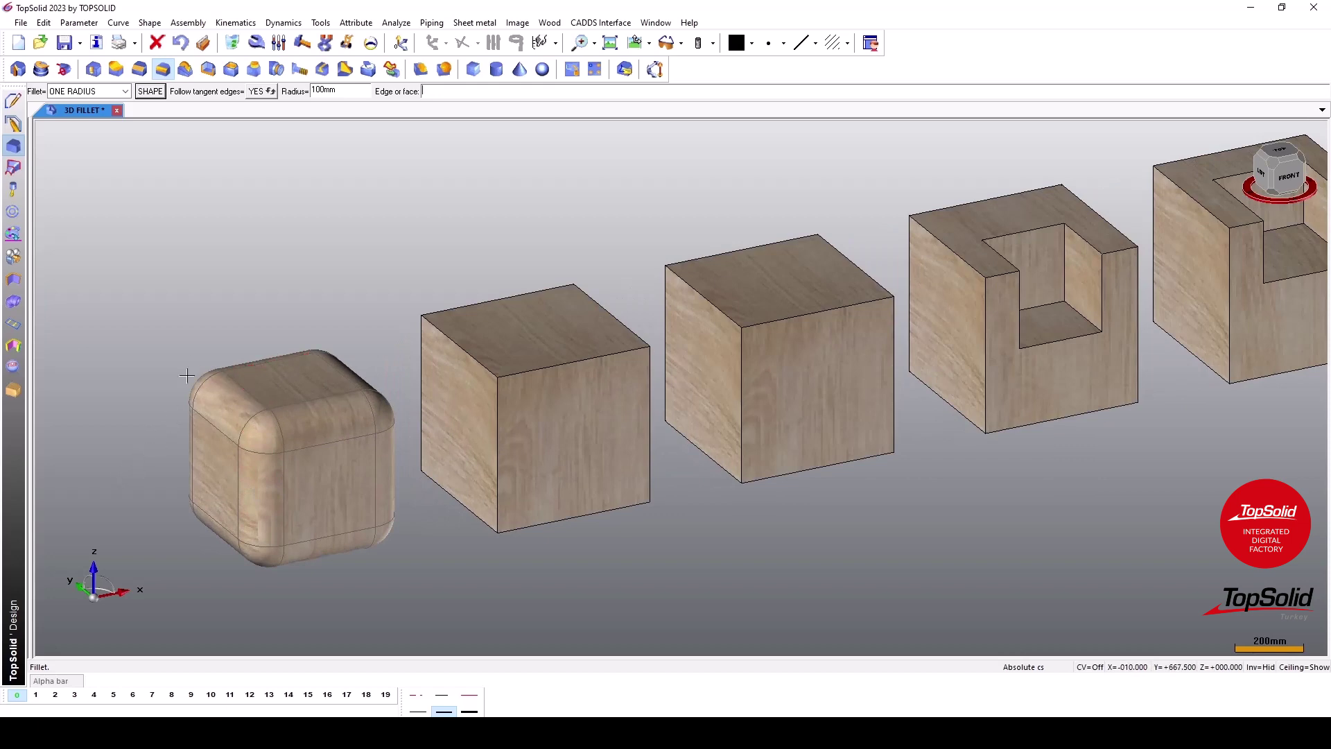
pyautogui.scroll(-2, 188, 375)
pyautogui.scroll(-1, 188, 361)
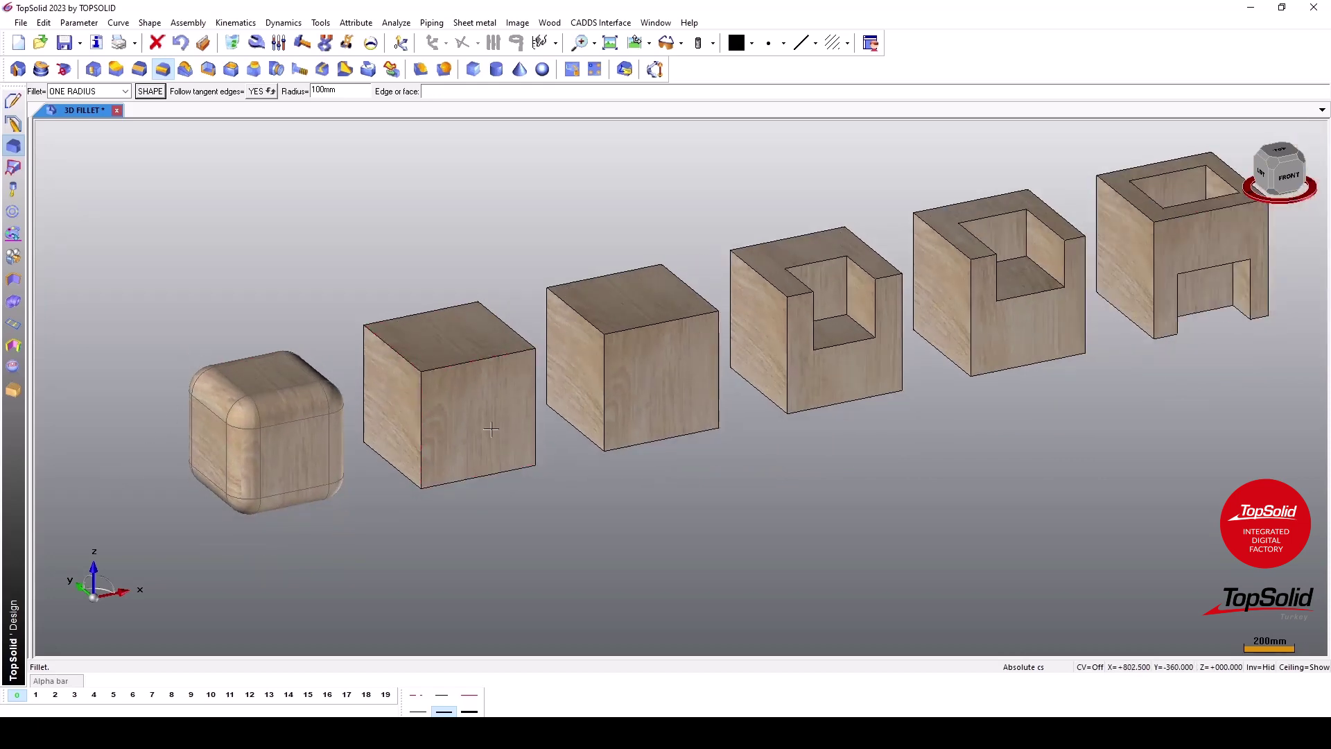
# - Round the second block's top edges and one vertical corner edge at 100mm
pyautogui.click(121, 91)
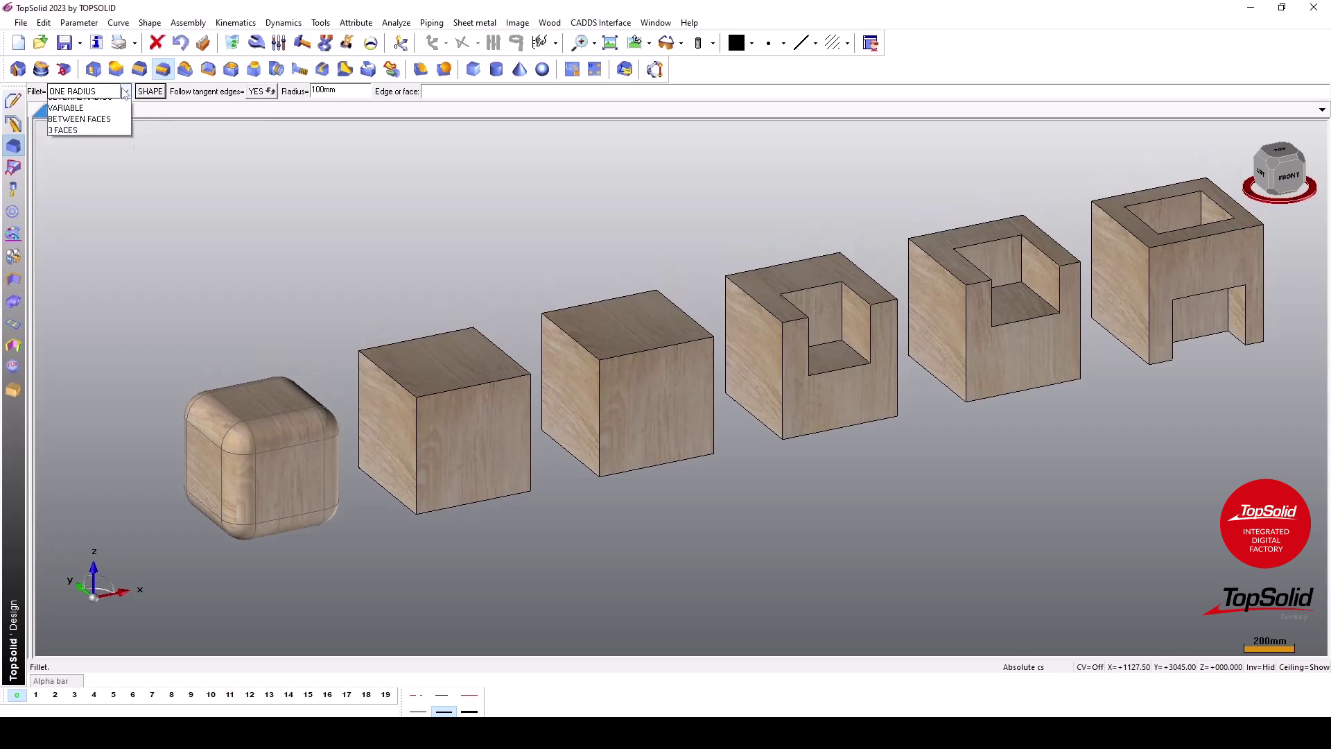
pyautogui.click(91, 106)
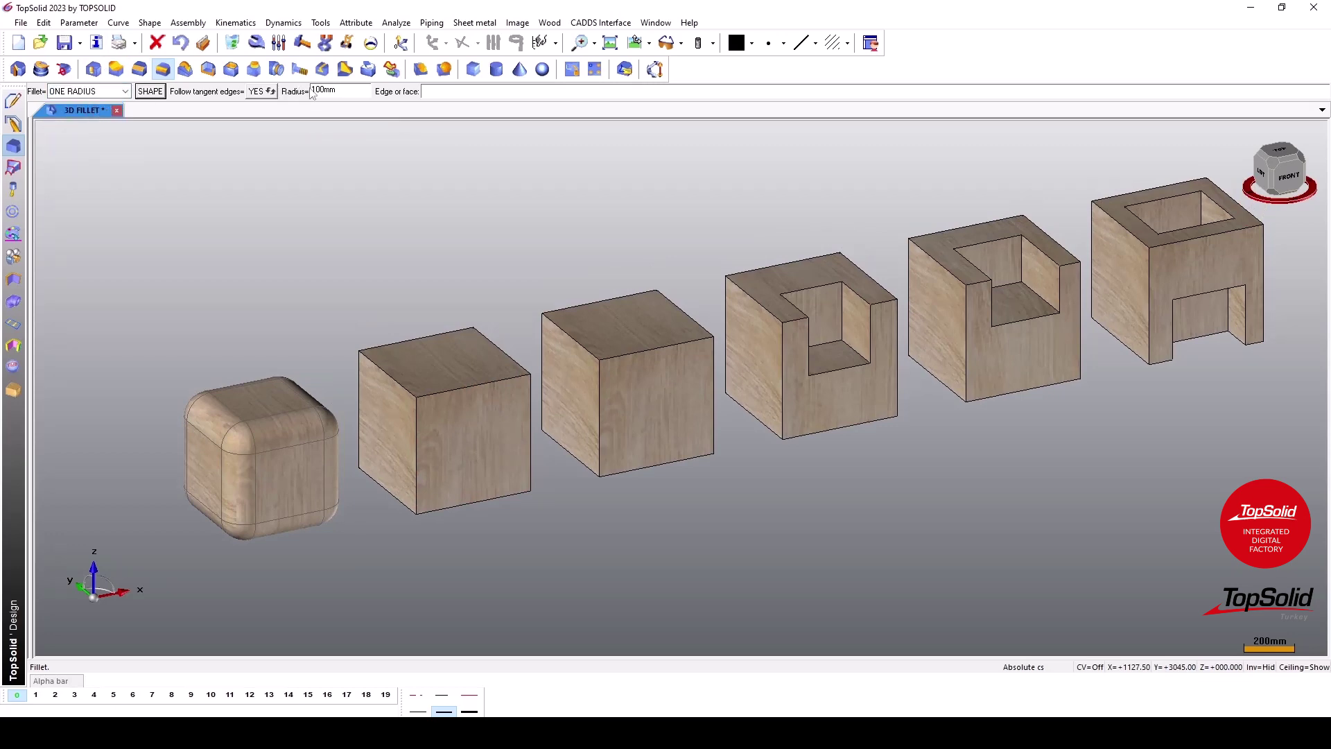
pyautogui.click(437, 352)
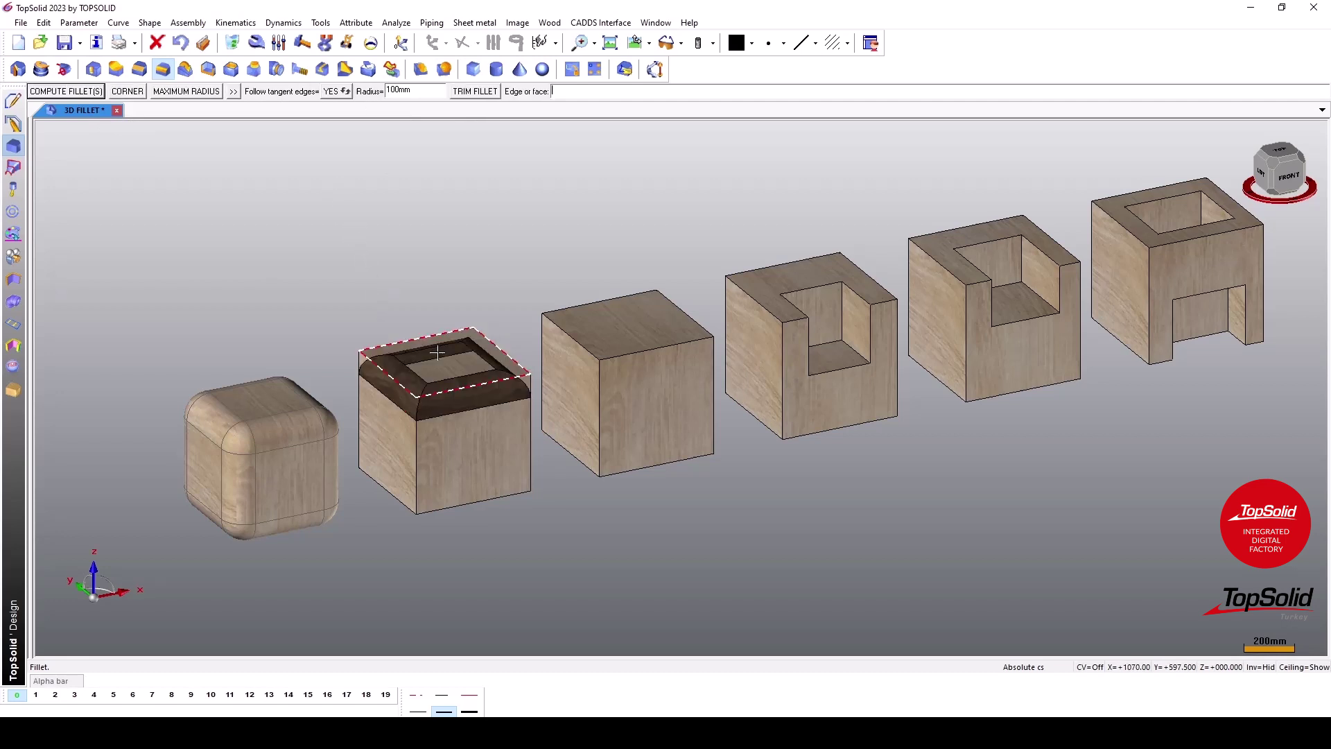
pyautogui.click(193, 299)
pyautogui.scroll(2, 402, 608)
pyautogui.scroll(1, 402, 608)
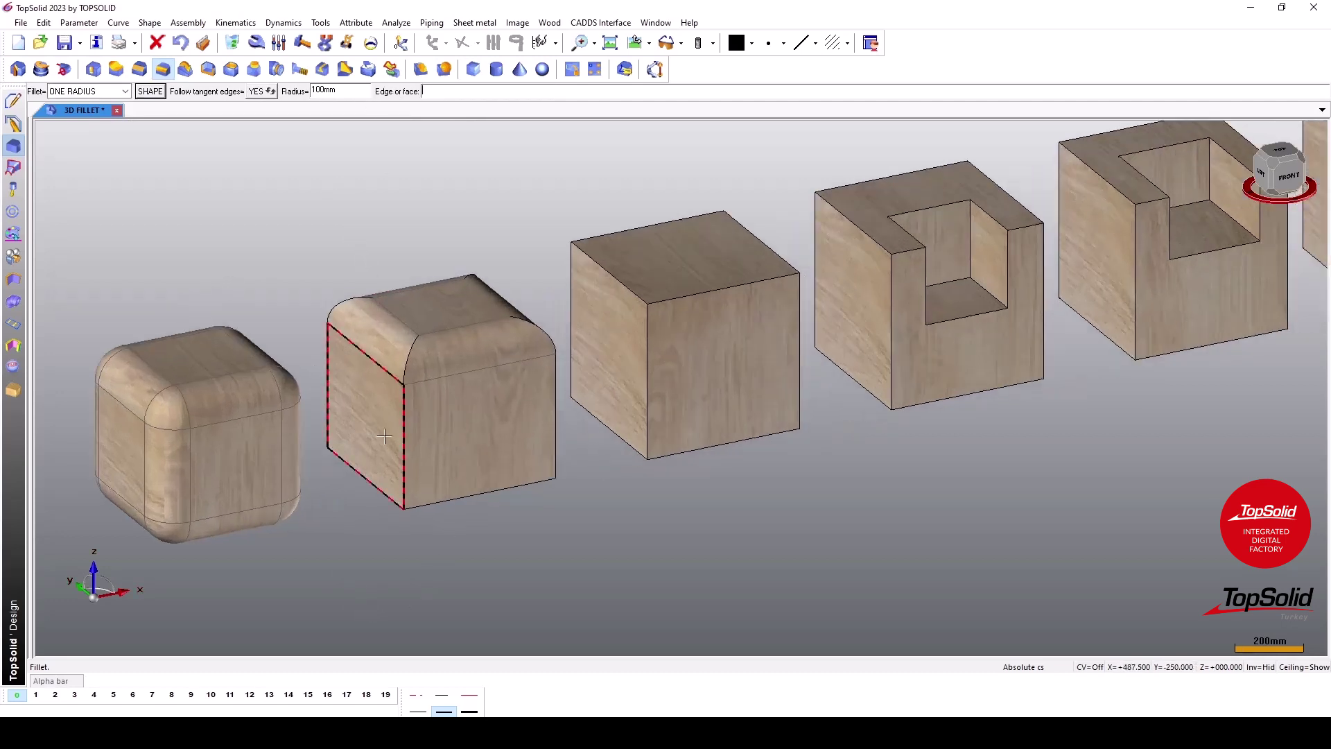
pyautogui.click(404, 426)
pyautogui.click(391, 540)
pyautogui.scroll(-2, 390, 540)
pyautogui.scroll(-1, 384, 520)
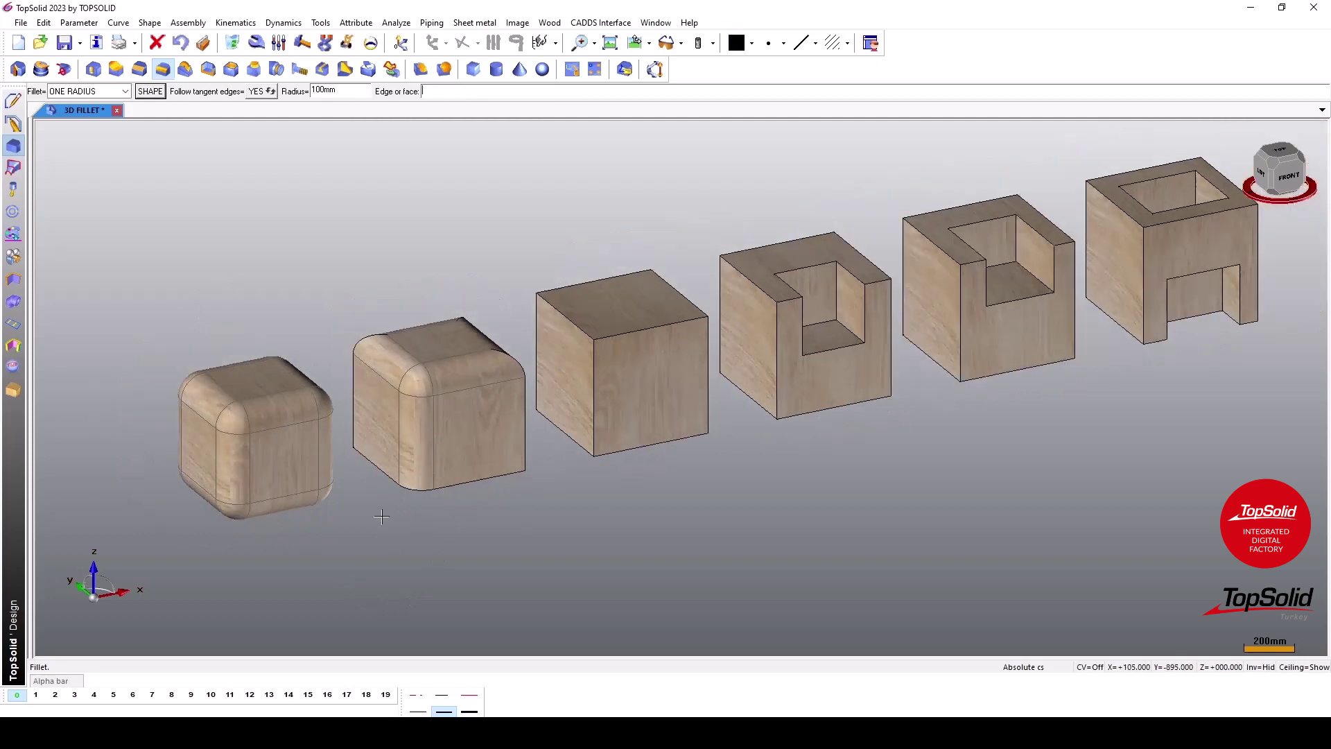
# - Switch to a several-radius fillet and round the third block's top edges at 100mm
pyautogui.click(126, 92)
pyautogui.click(122, 115)
pyautogui.click(85, 92)
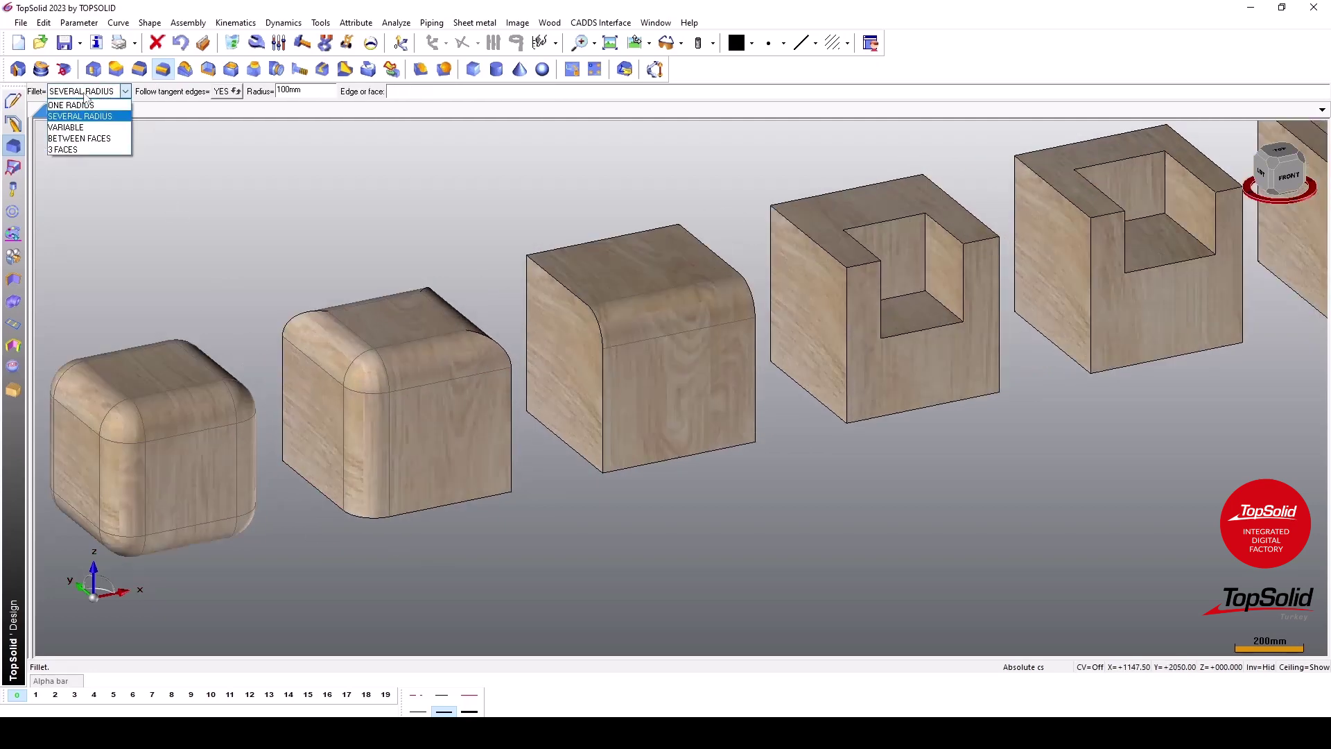
pyautogui.click(84, 97)
pyautogui.click(654, 269)
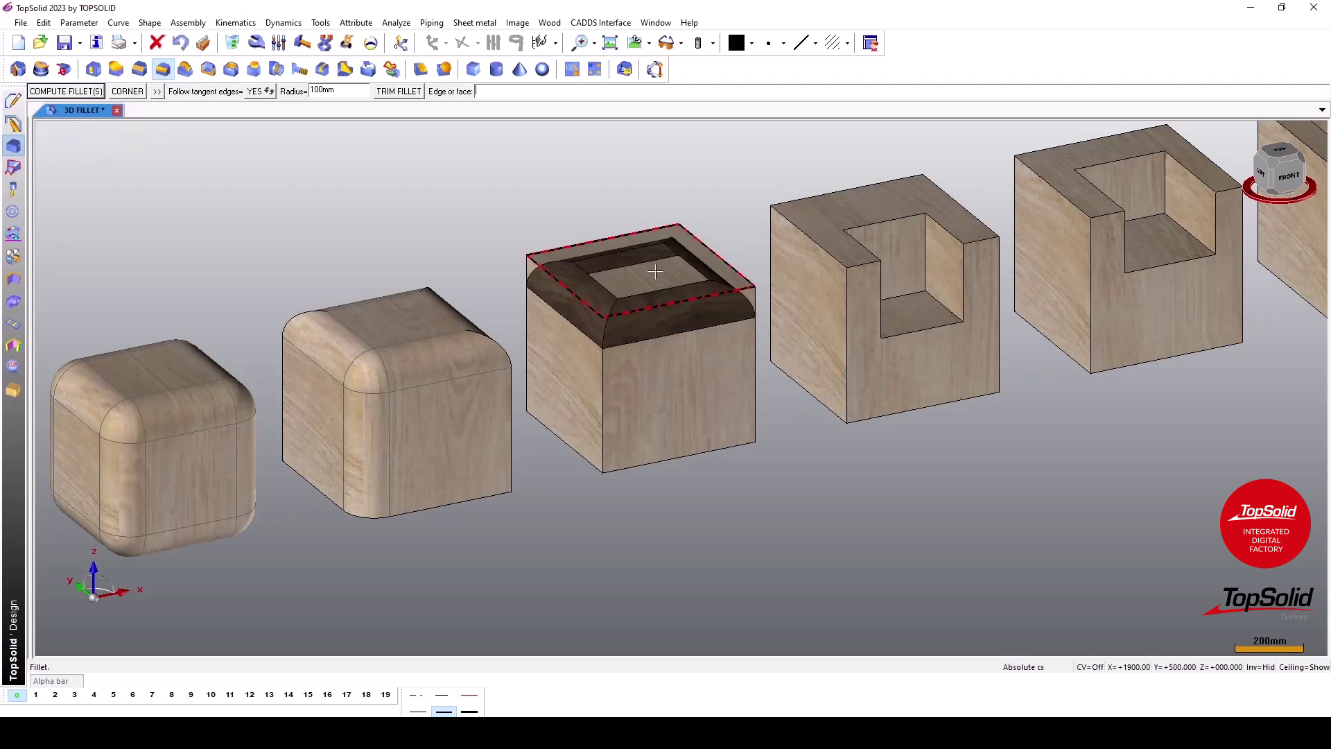
pyautogui.press('Return')
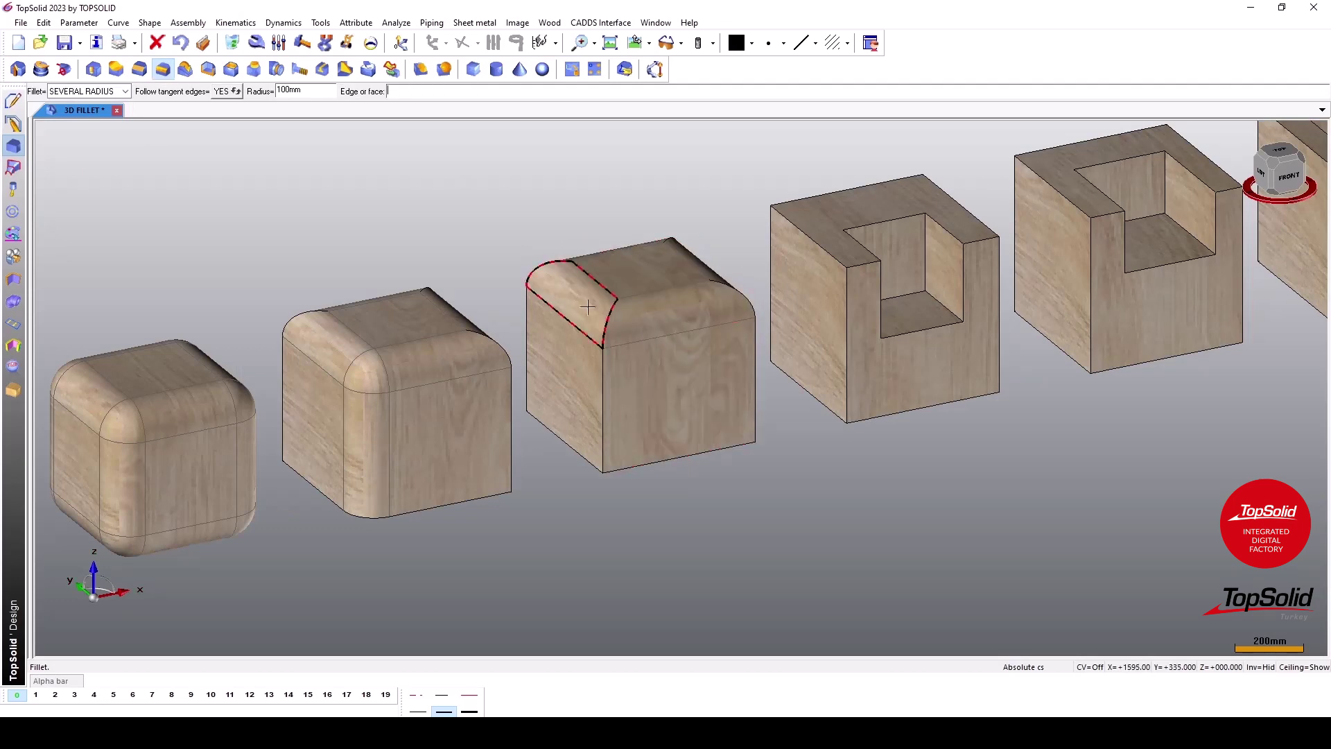
pyautogui.write('50')
# - Fillet the third block's front vertical and bottom edges at 50mm
pyautogui.click(603, 409)
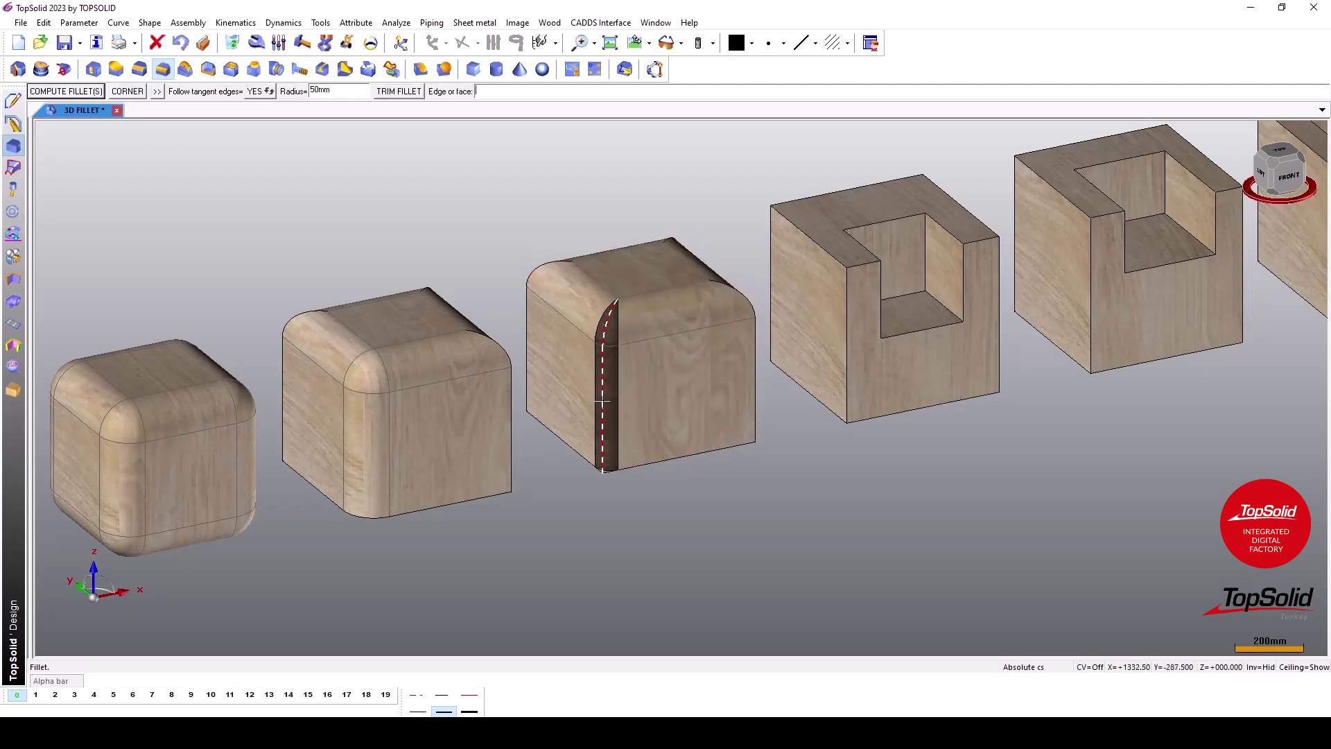
pyautogui.click(683, 456)
pyautogui.press('Return')
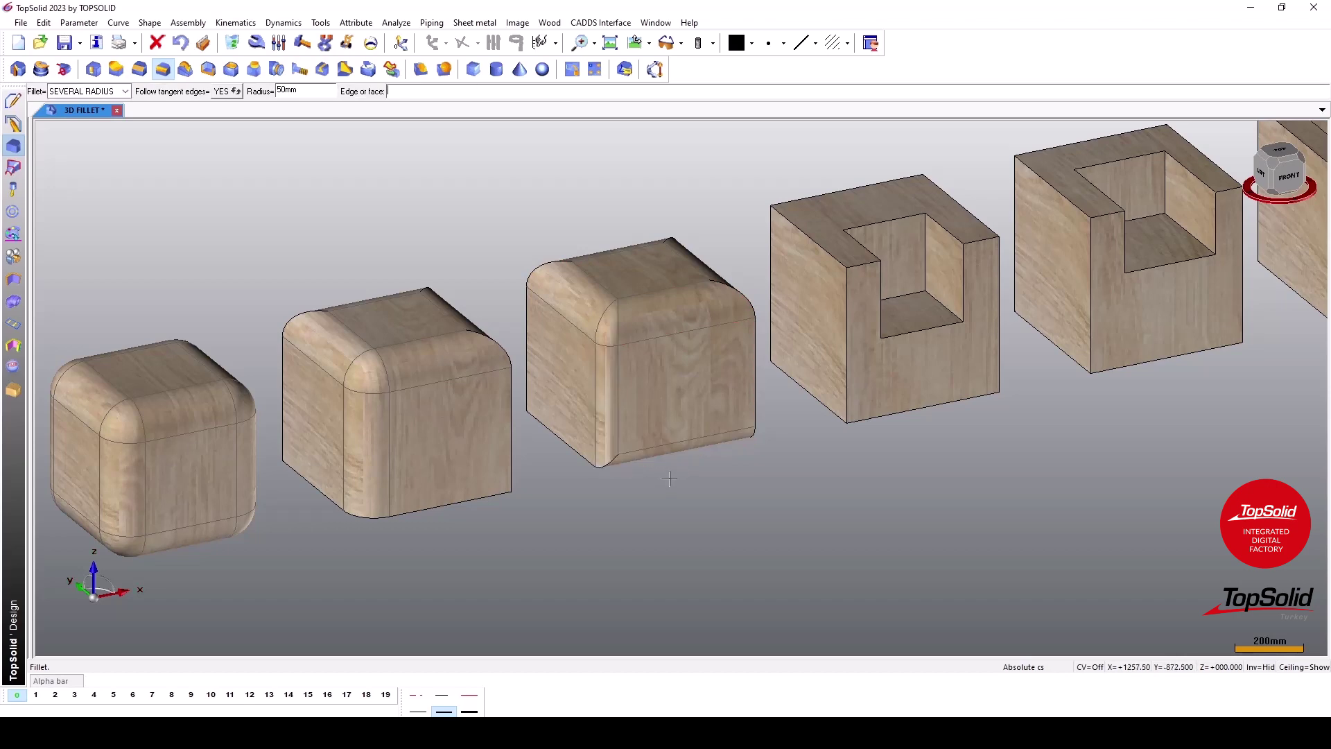
pyautogui.scroll(1, 695, 319)
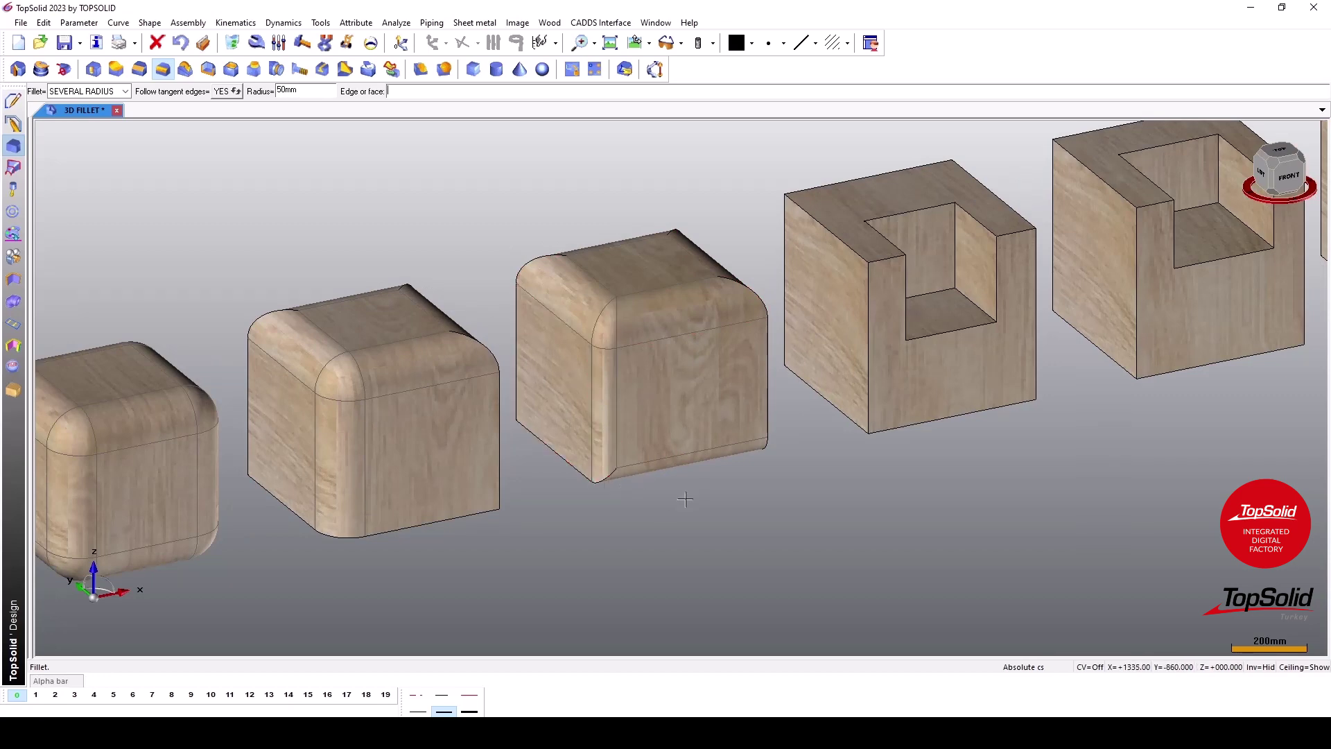
pyautogui.scroll(-1, 521, 431)
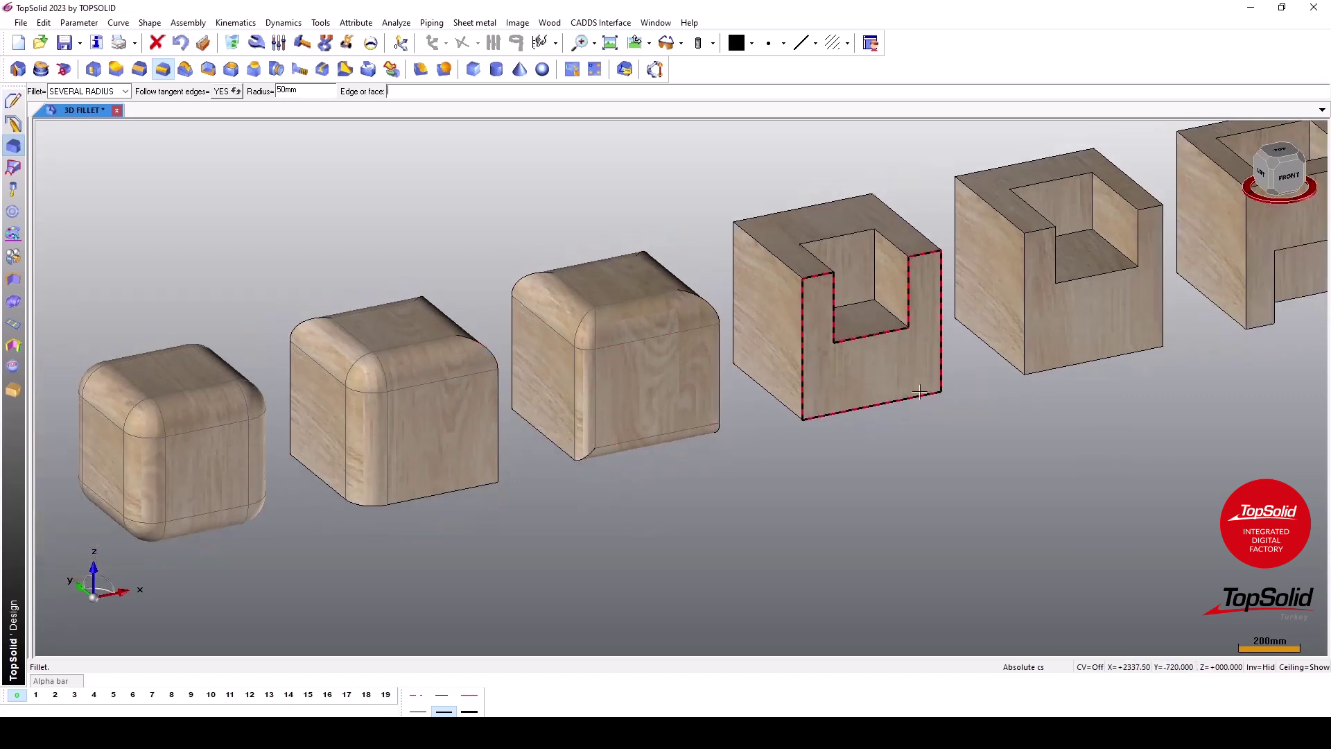
# - Switch the fillet type to Variable and centre the view on the slotted blocks
pyautogui.click(87, 91)
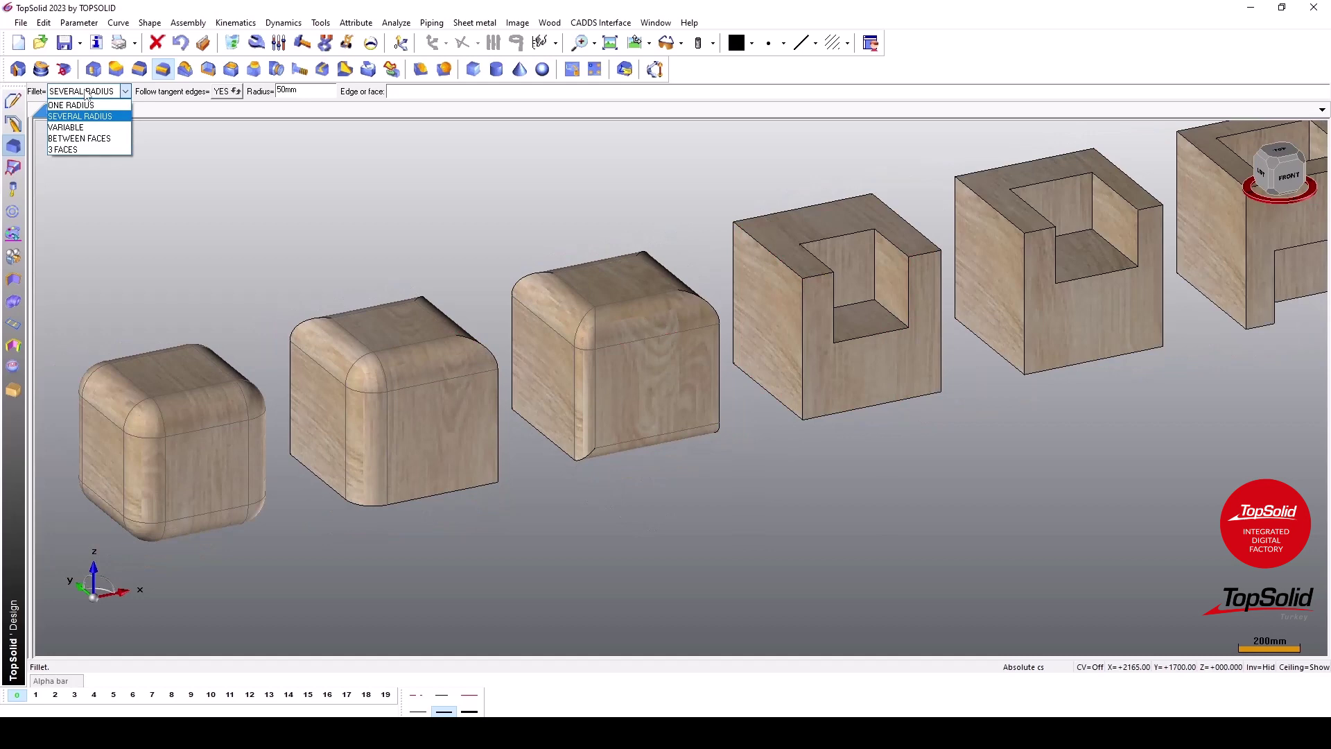
pyautogui.click(84, 128)
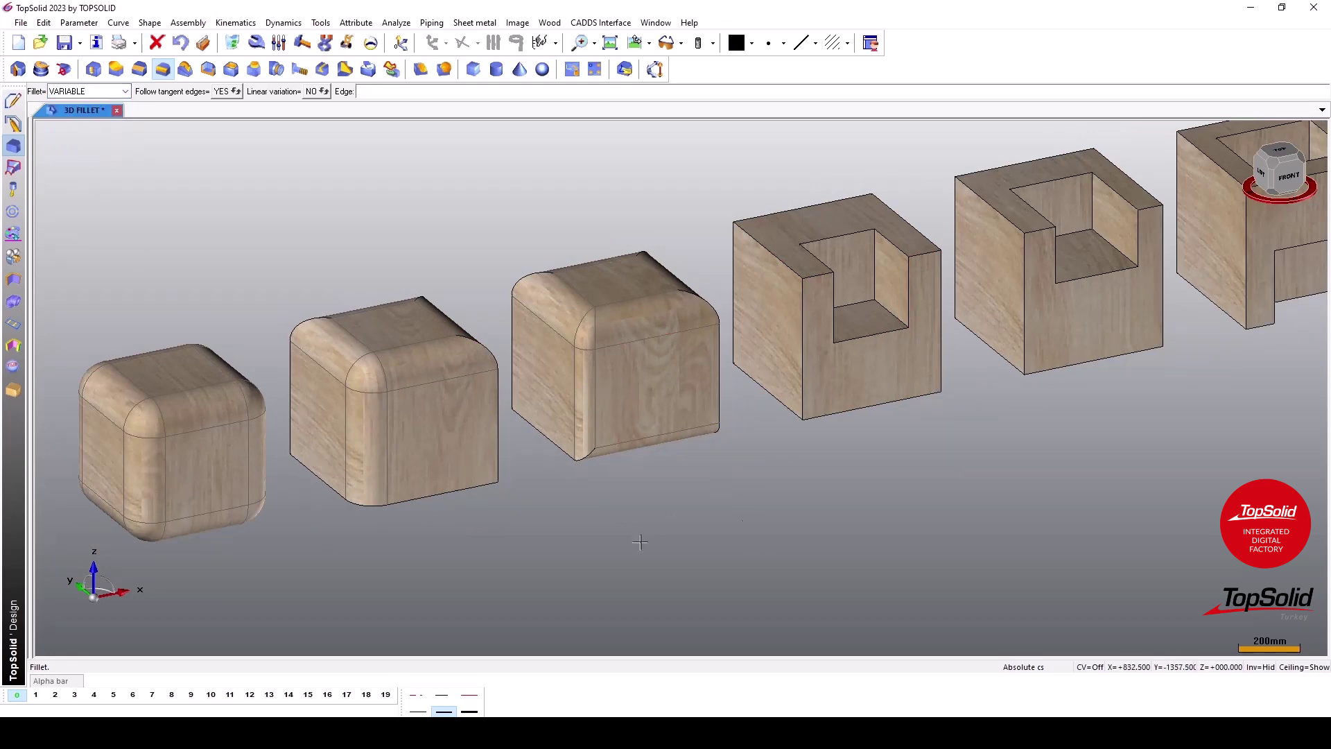
pyautogui.scroll(1, 929, 338)
pyautogui.scroll(1, 932, 338)
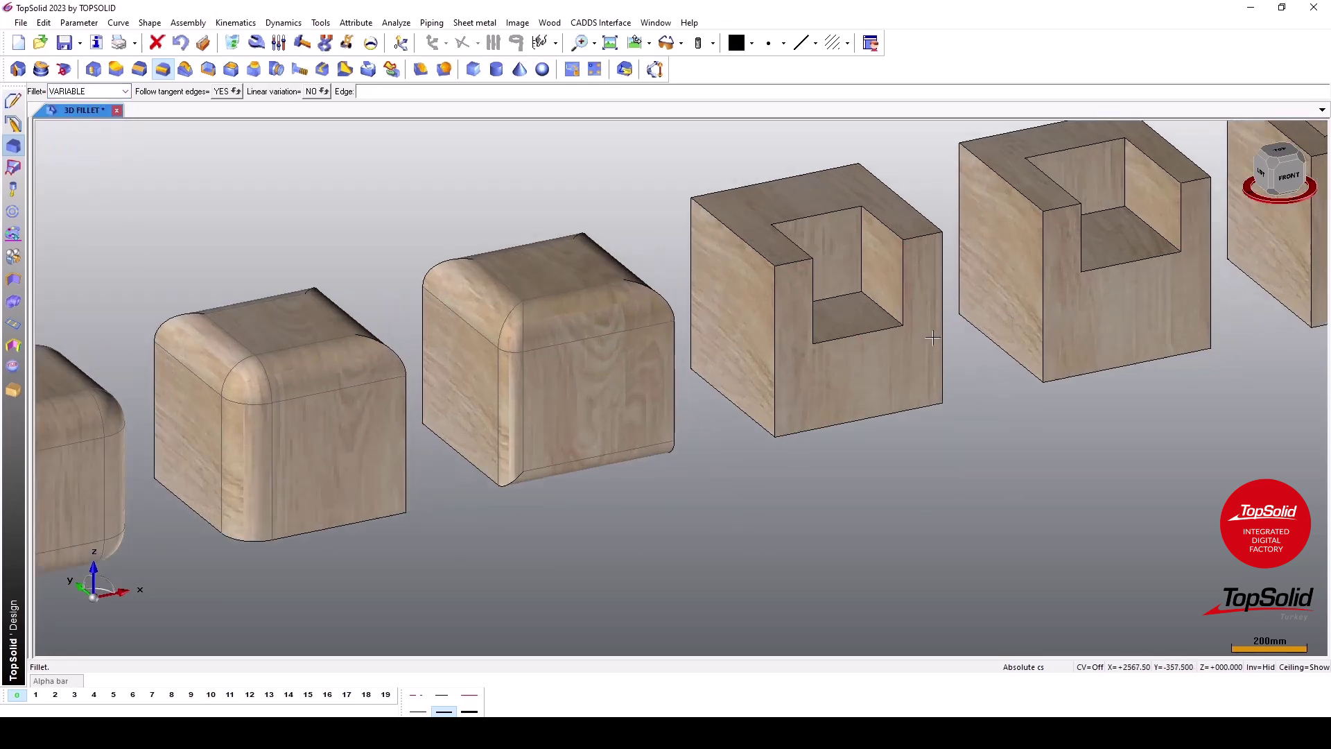
pyautogui.moveTo(931, 348); pyautogui.dragTo(937, 382, button='middle')
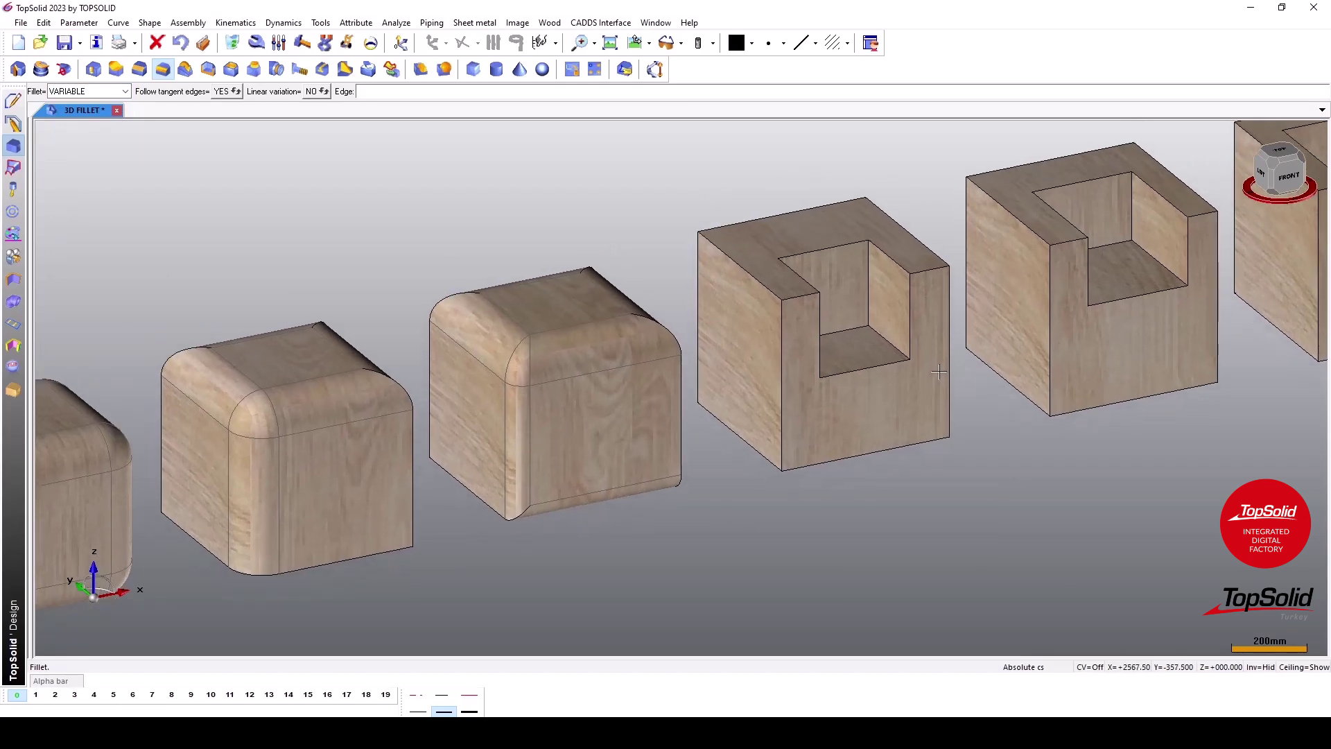
pyautogui.scroll(1, 879, 307)
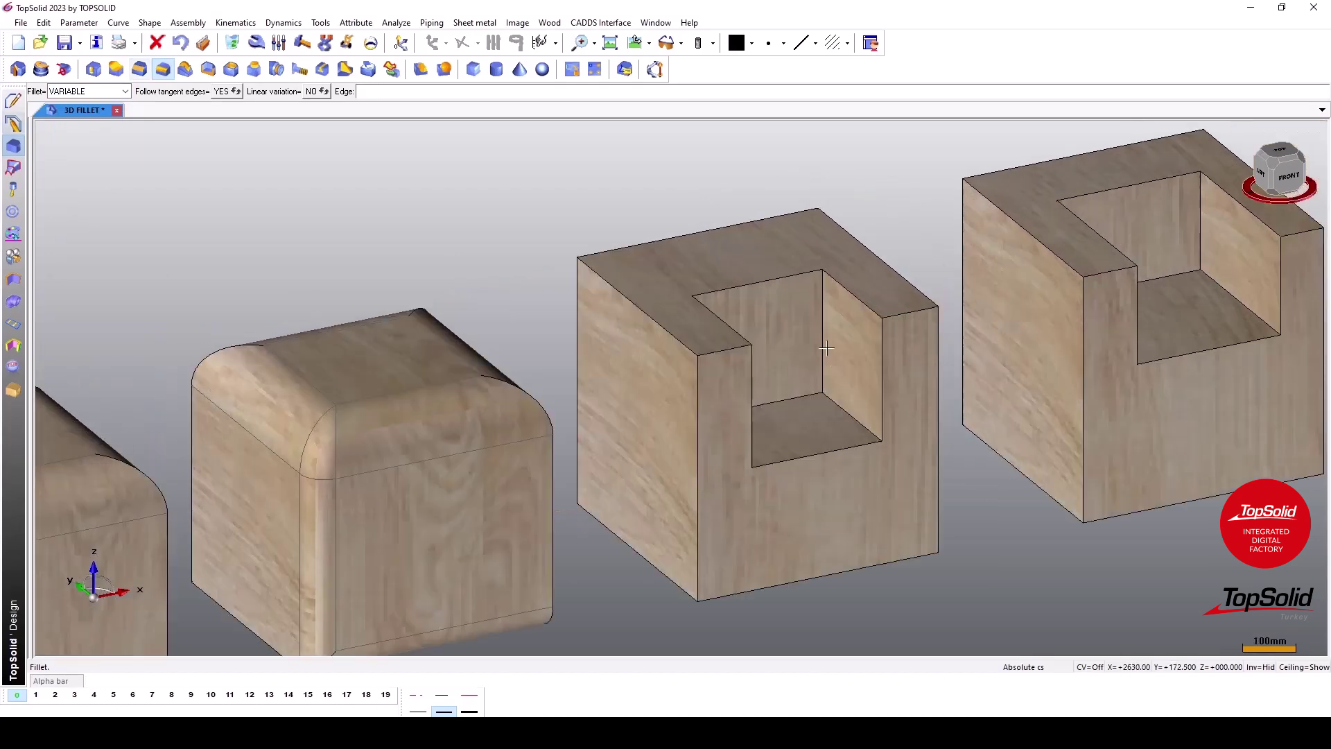
# - Define a variable fillet on the pocket's inner vertical edge: 15mm at bottom, 60mm at top
pyautogui.click(822, 342)
pyautogui.press('Return')
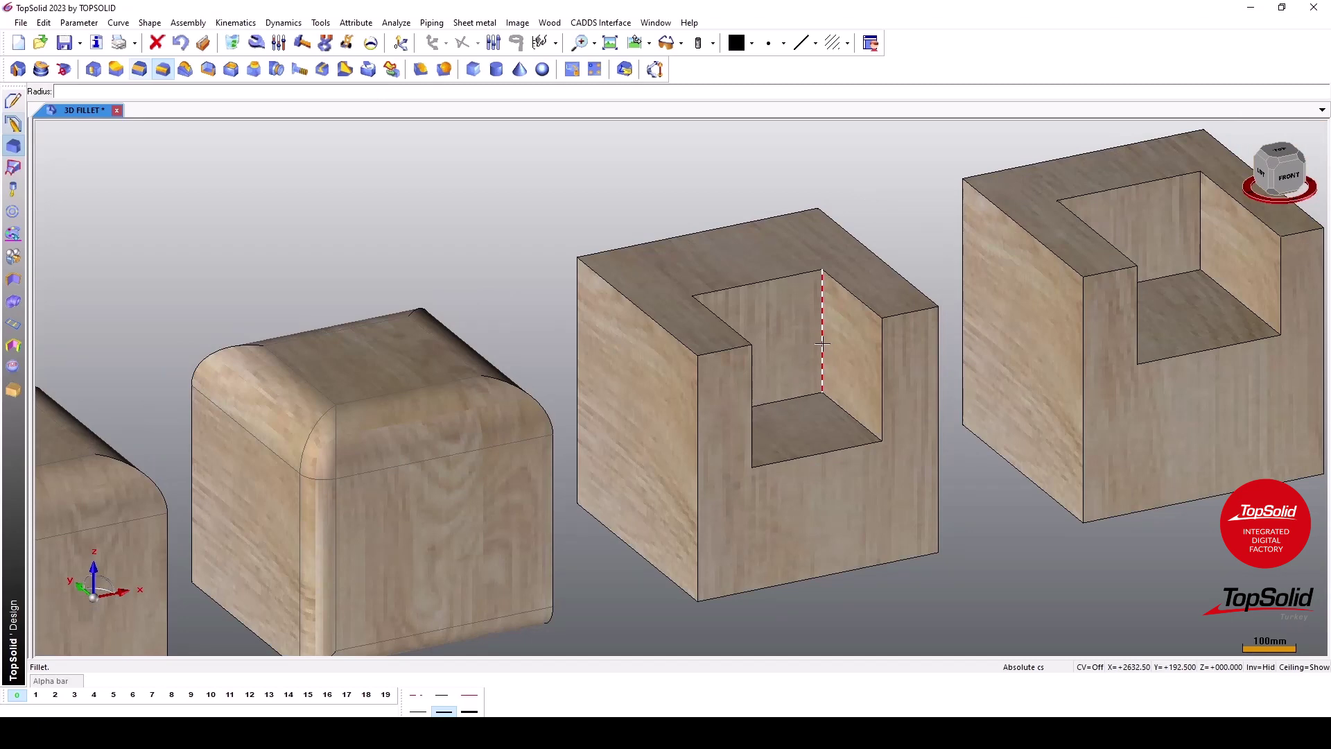
pyautogui.write('15')
pyautogui.press('Return')
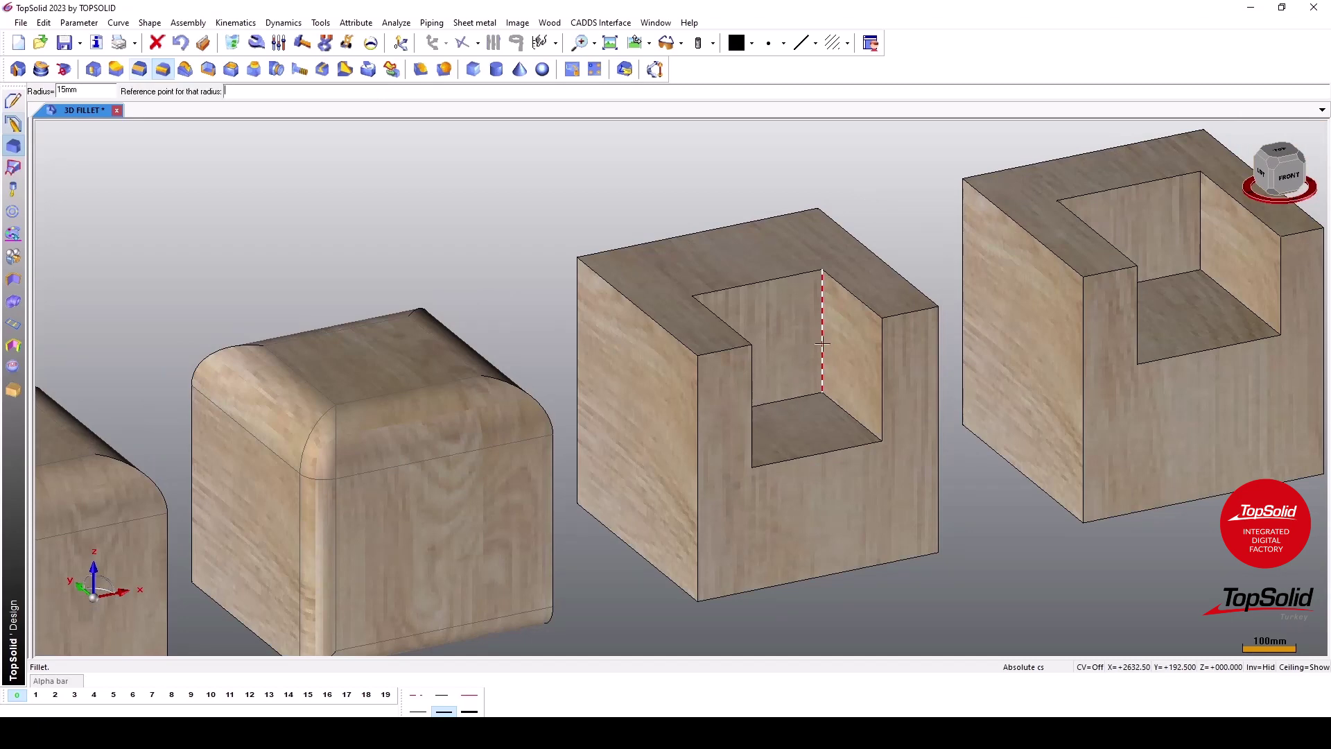
pyautogui.click(820, 393)
pyautogui.write('50')
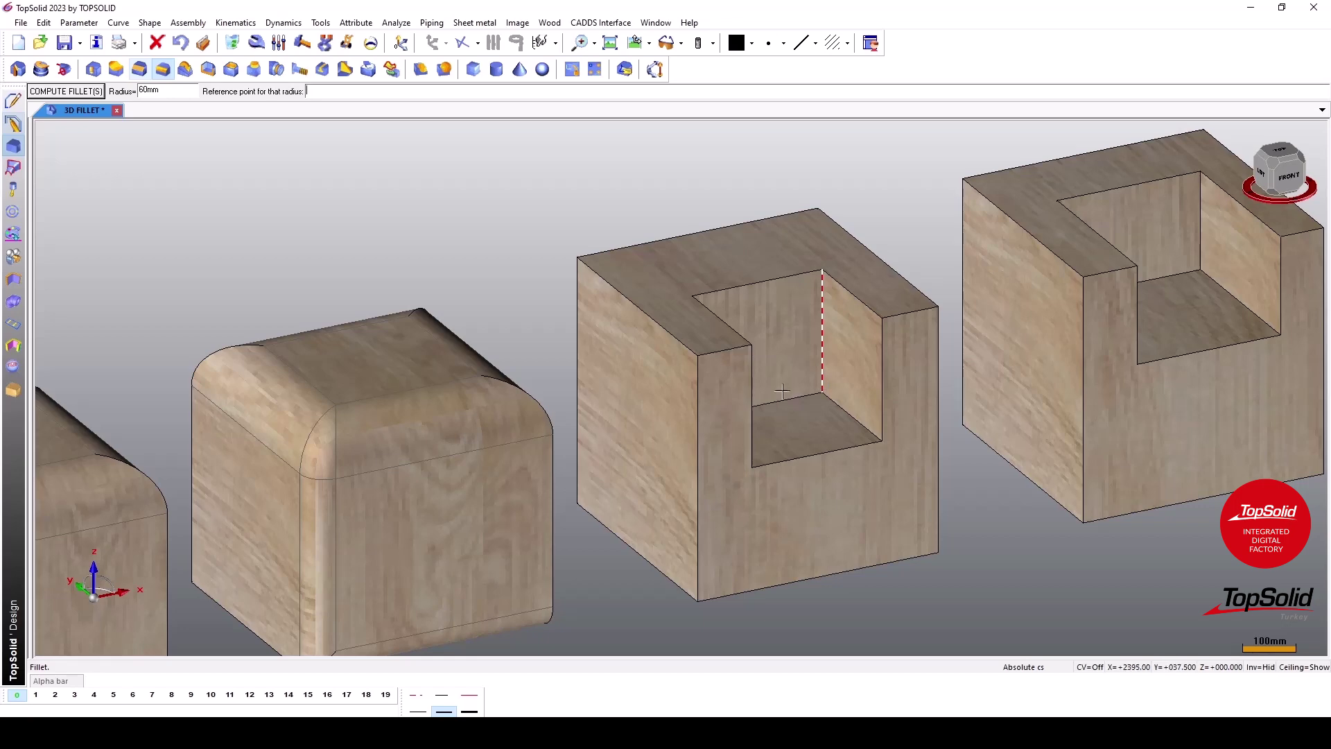
pyautogui.click(822, 267)
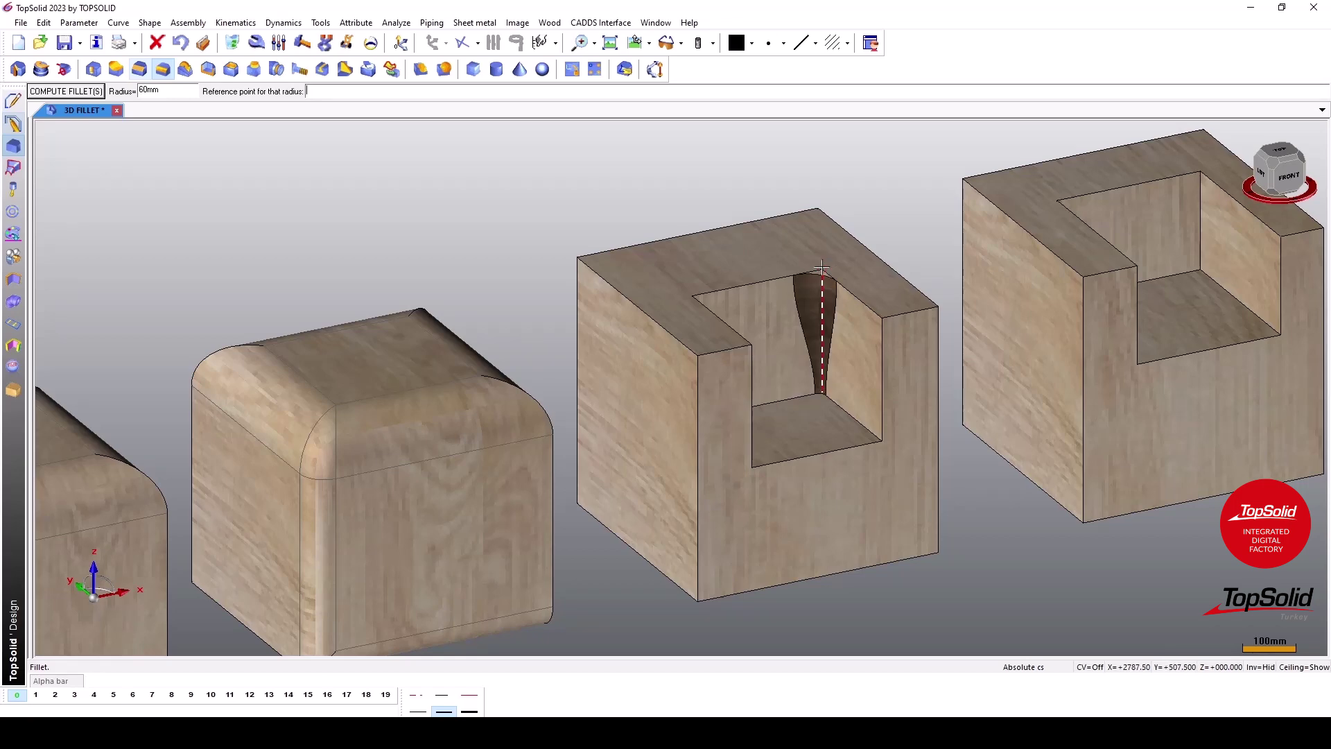
pyautogui.scroll(2, 799, 339)
pyautogui.scroll(1, 804, 360)
pyautogui.scroll(1, 807, 381)
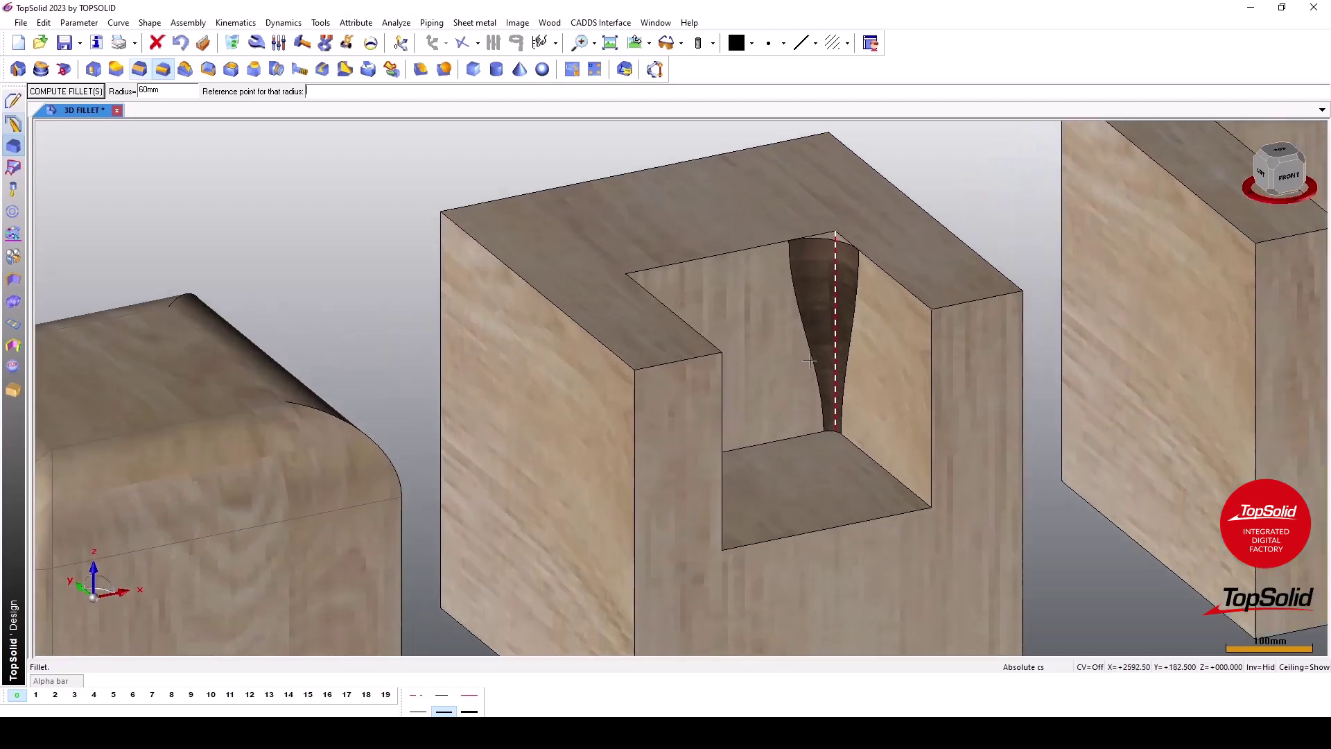
pyautogui.scroll(1, 812, 403)
# - Compute the tapered 15–60mm fillet on the pocket's inner edge
pyautogui.click(936, 188)
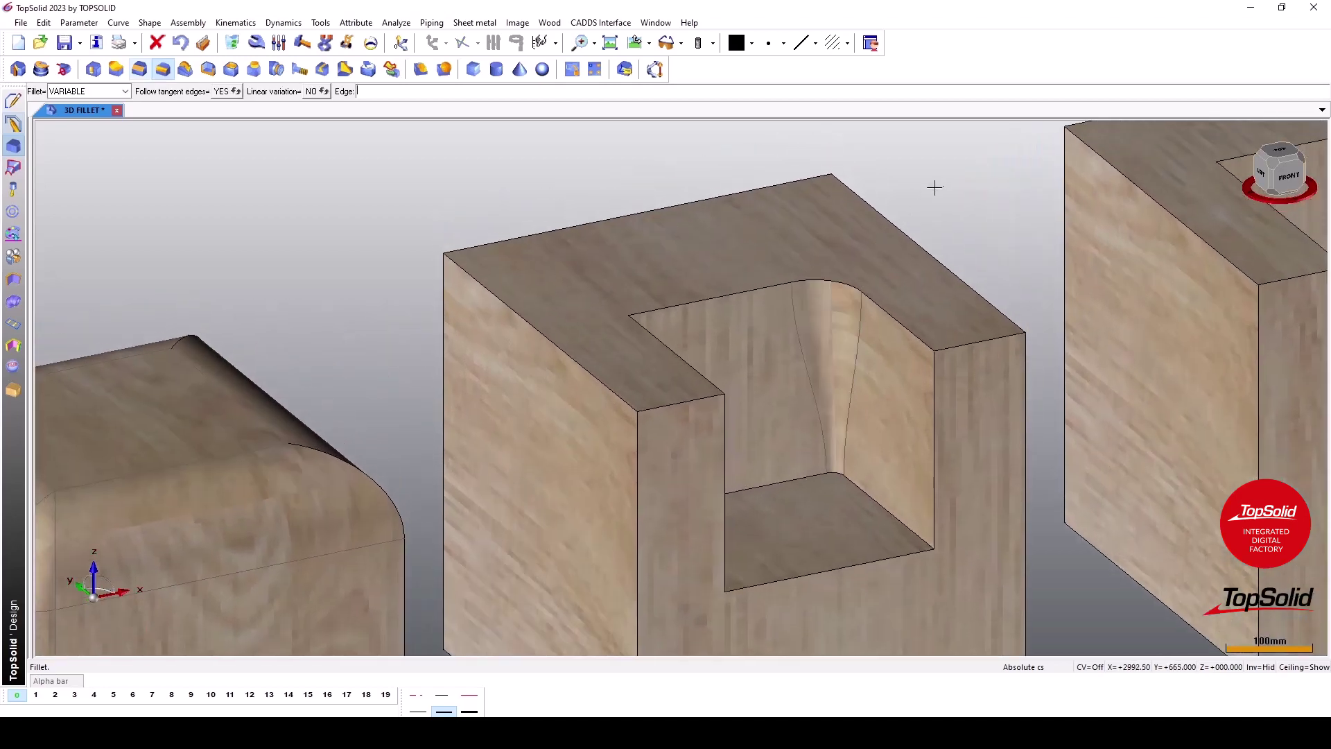
pyautogui.scroll(1, 756, 421)
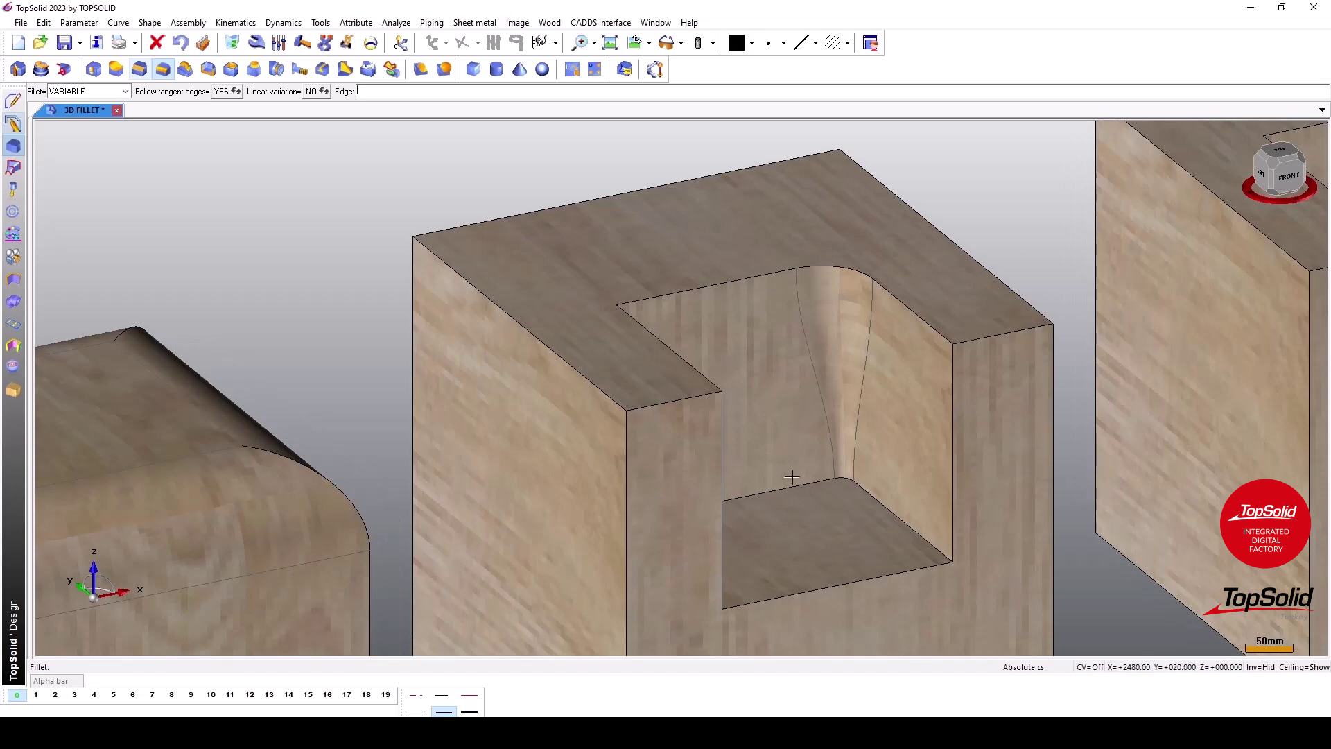
pyautogui.scroll(-1, 943, 477)
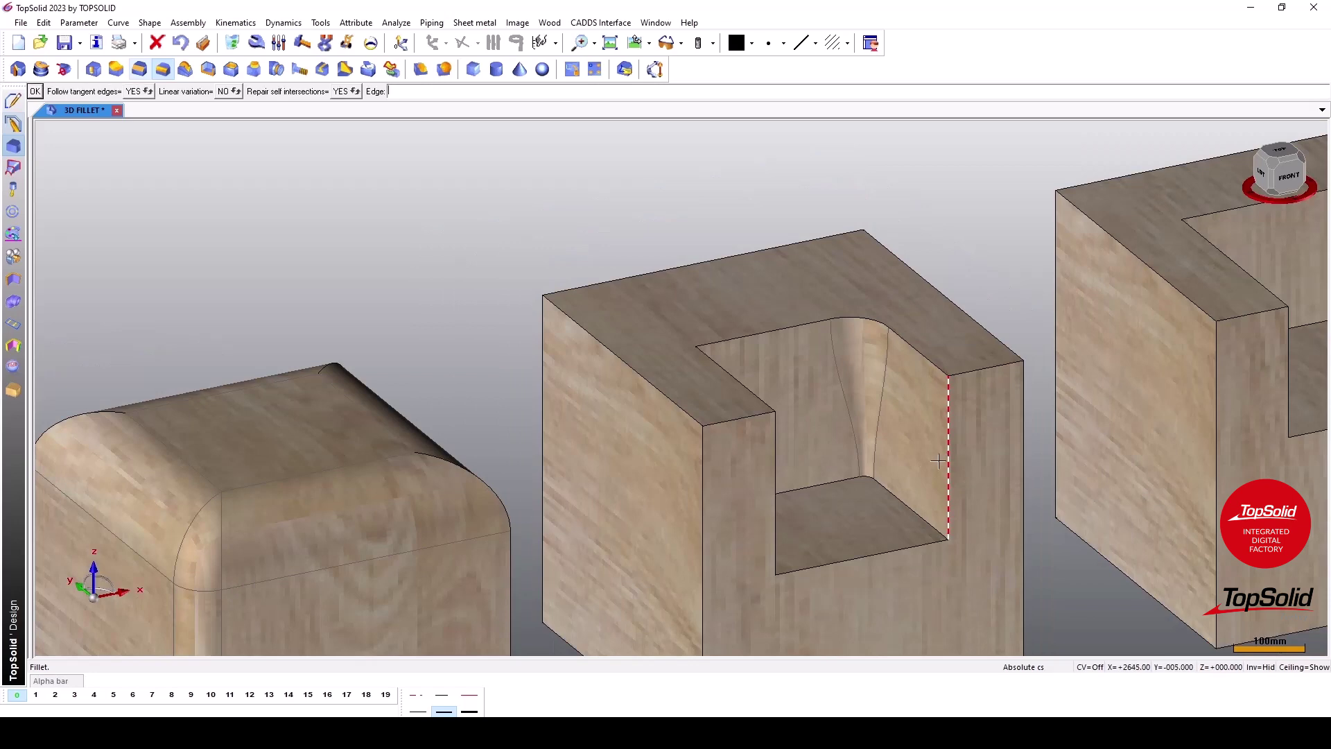
# - Add a variable fillet on the pocket's front edge, 20mm at top to 70mm at bottom
pyautogui.click(947, 459)
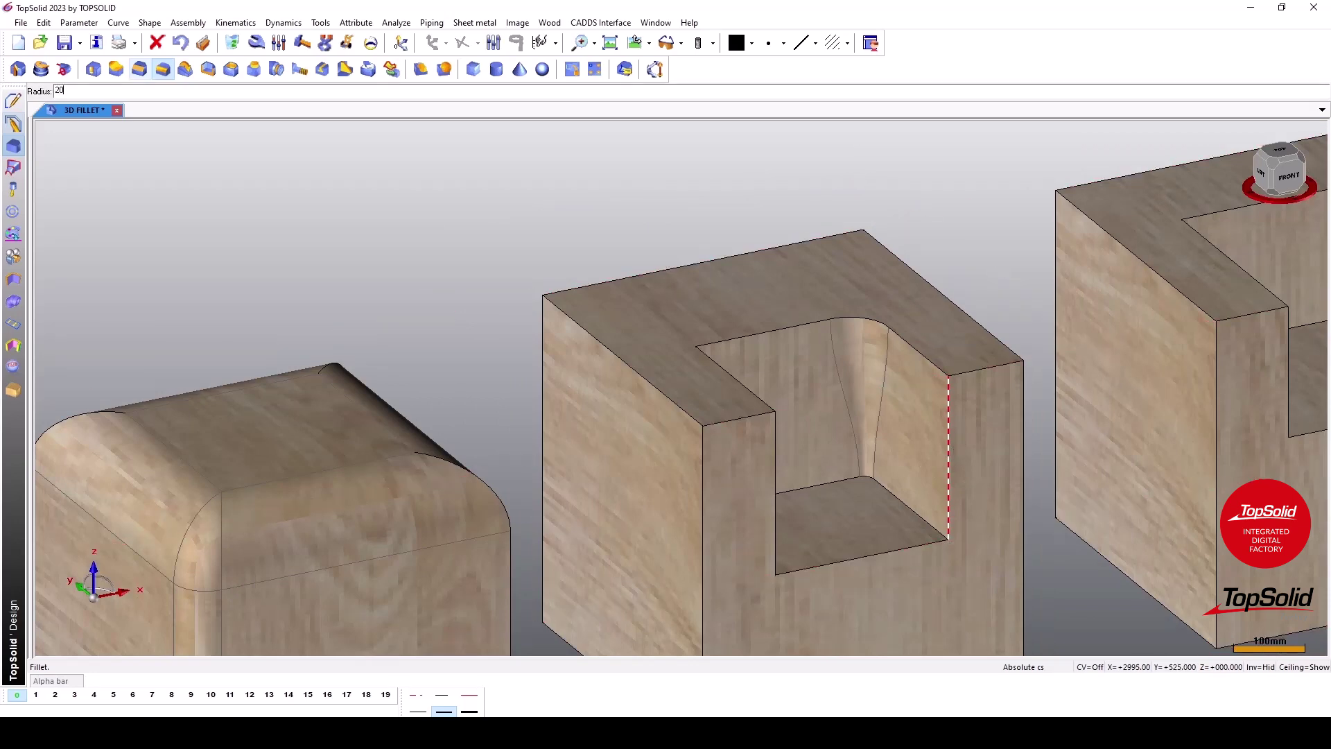
pyautogui.press('Return')
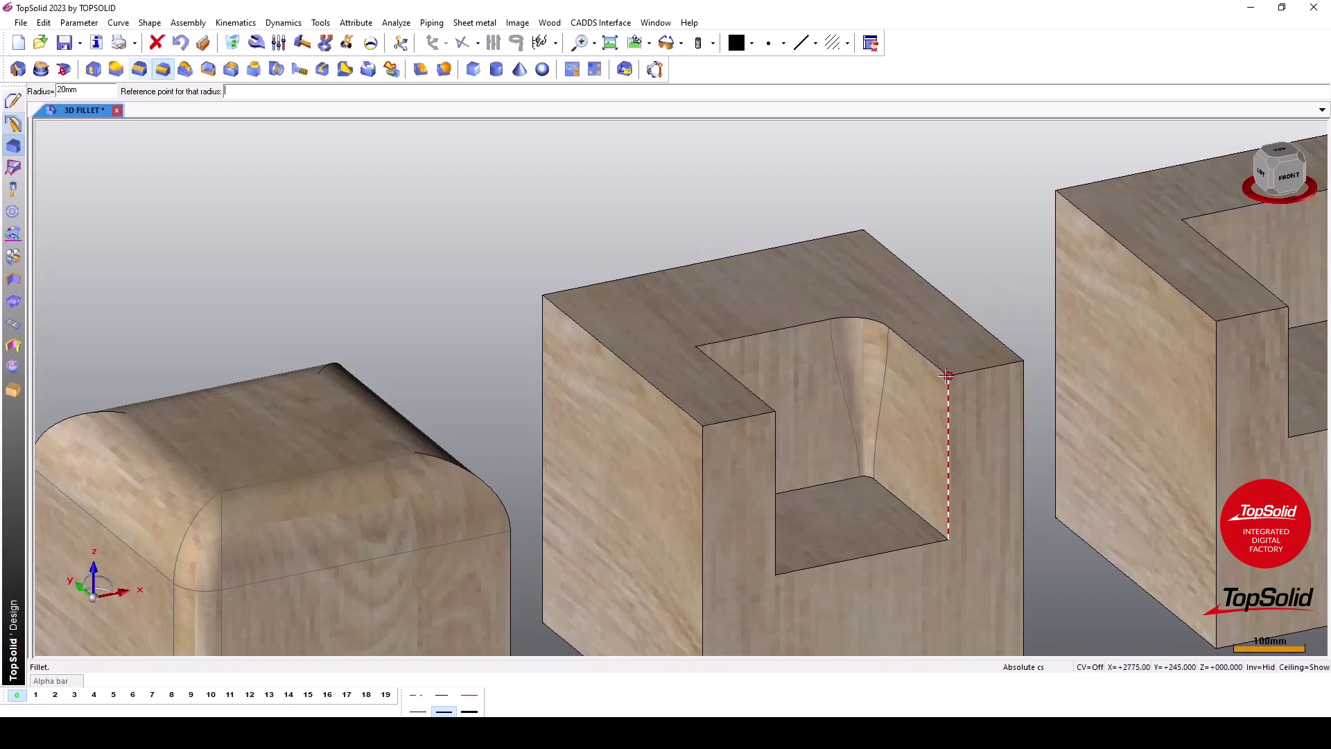
pyautogui.click(947, 375)
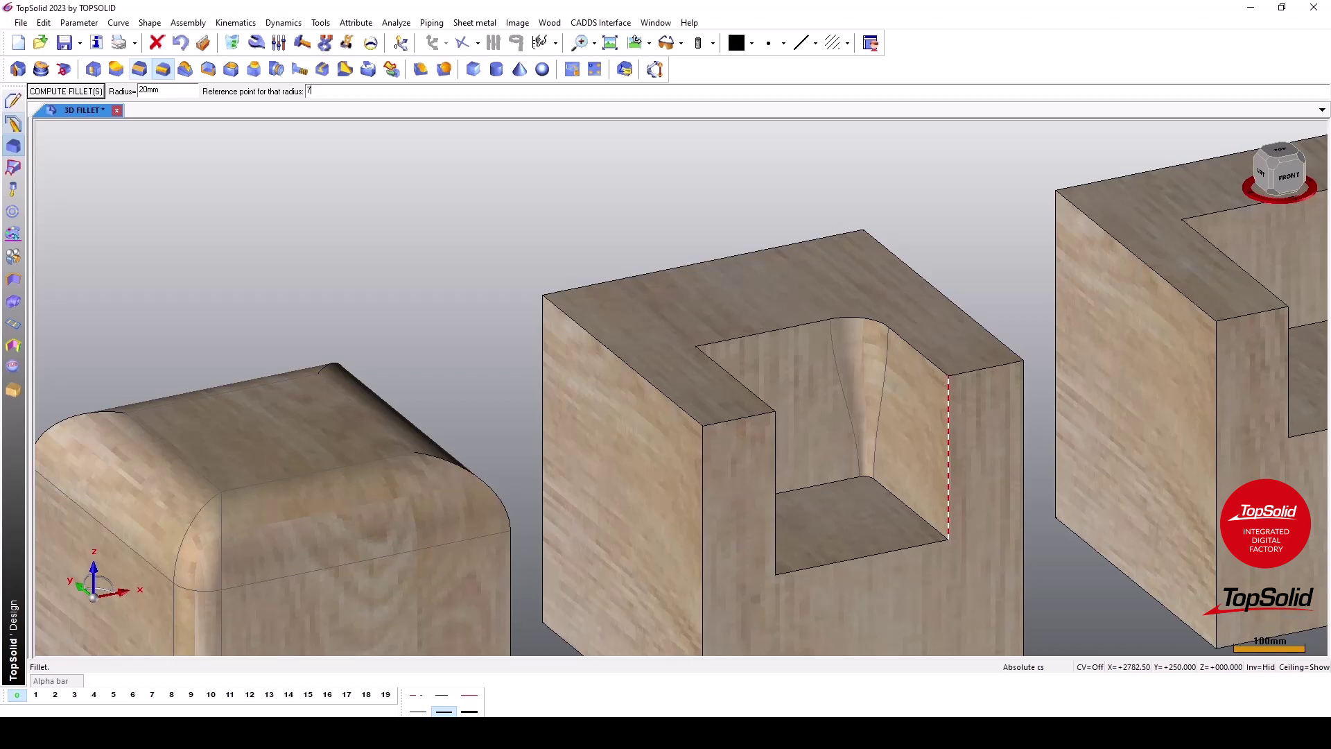
pyautogui.click(948, 537)
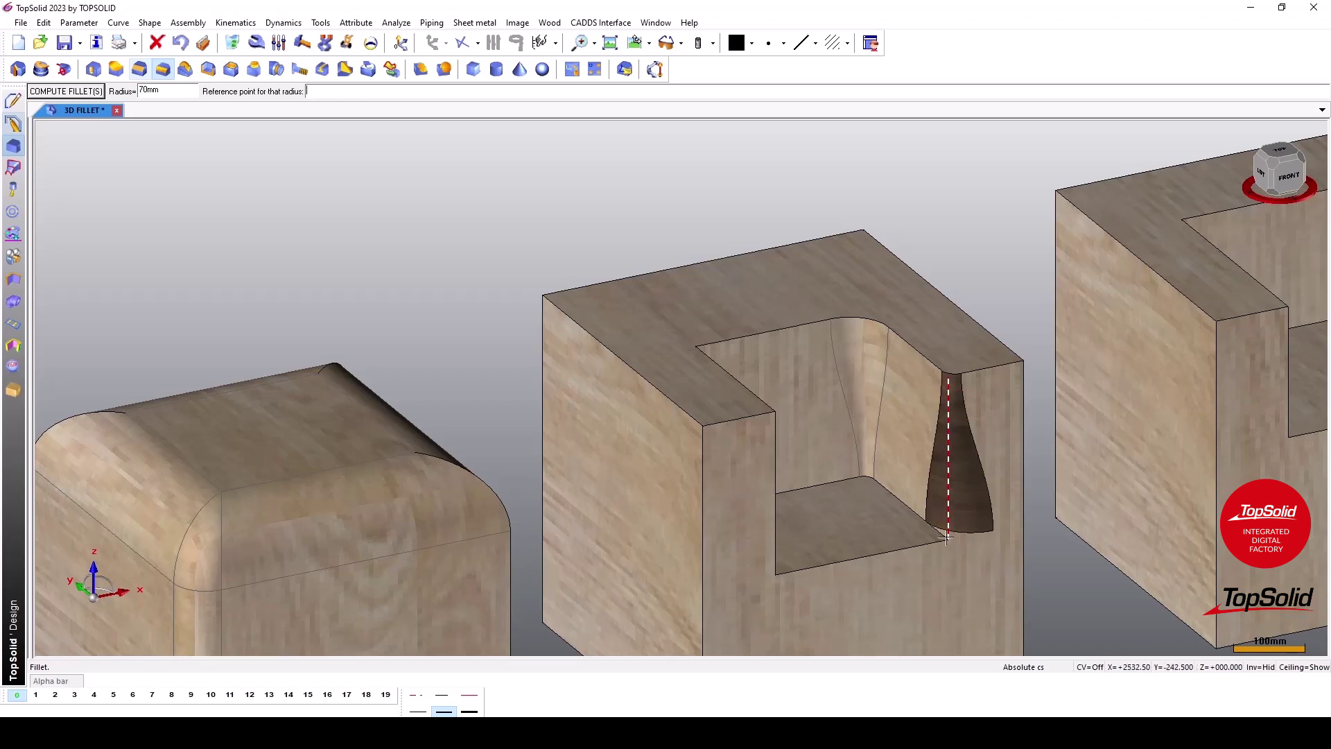
pyautogui.press('Return')
pyautogui.scroll(-3, 930, 455)
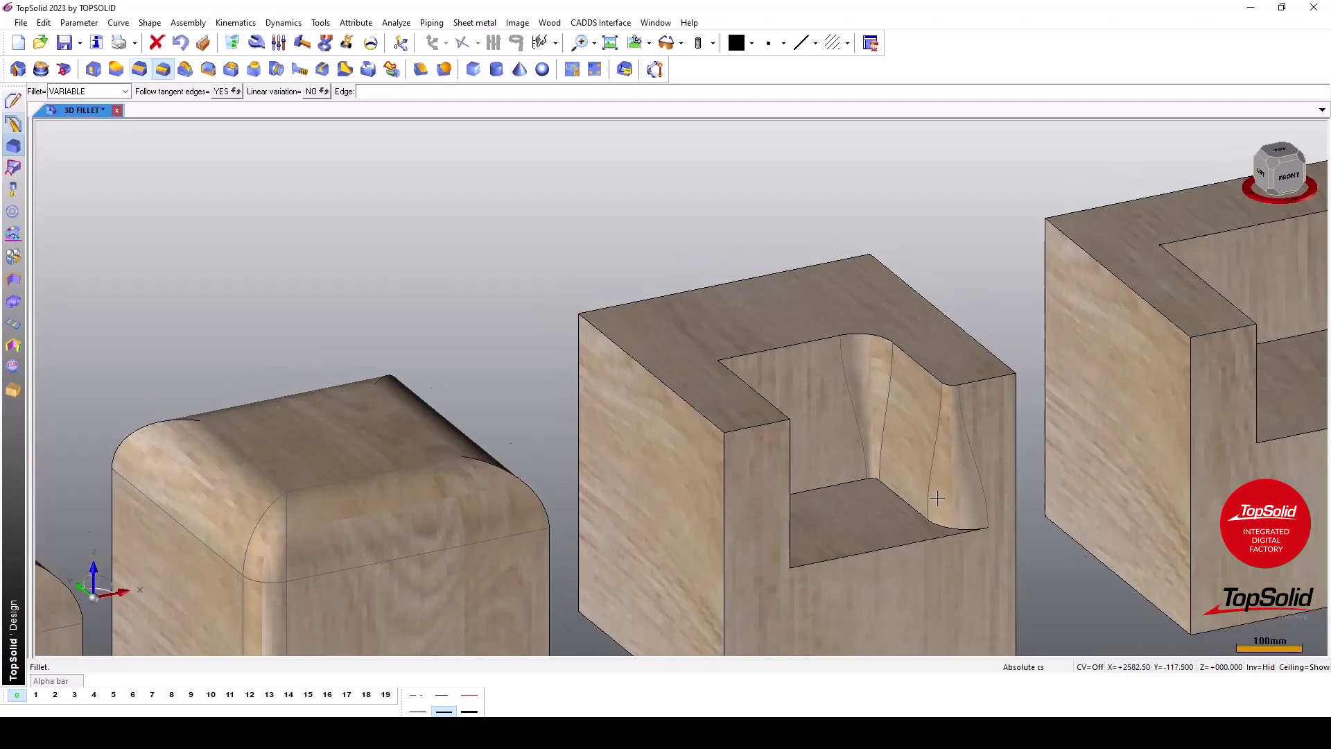
pyautogui.moveTo(930, 455); pyautogui.dragTo(914, 372, button='middle')
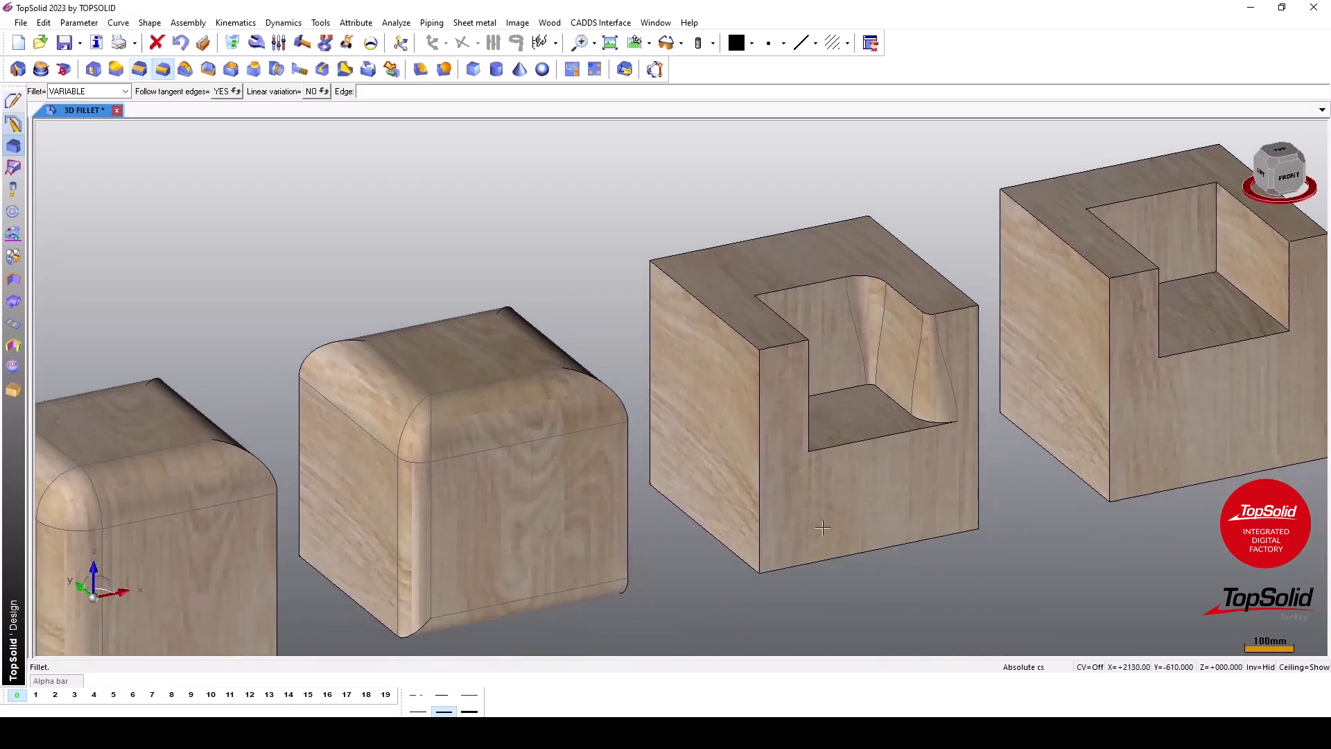
pyautogui.scroll(-2, 762, 501)
pyautogui.moveTo(969, 456); pyautogui.dragTo(724, 468, button='middle')
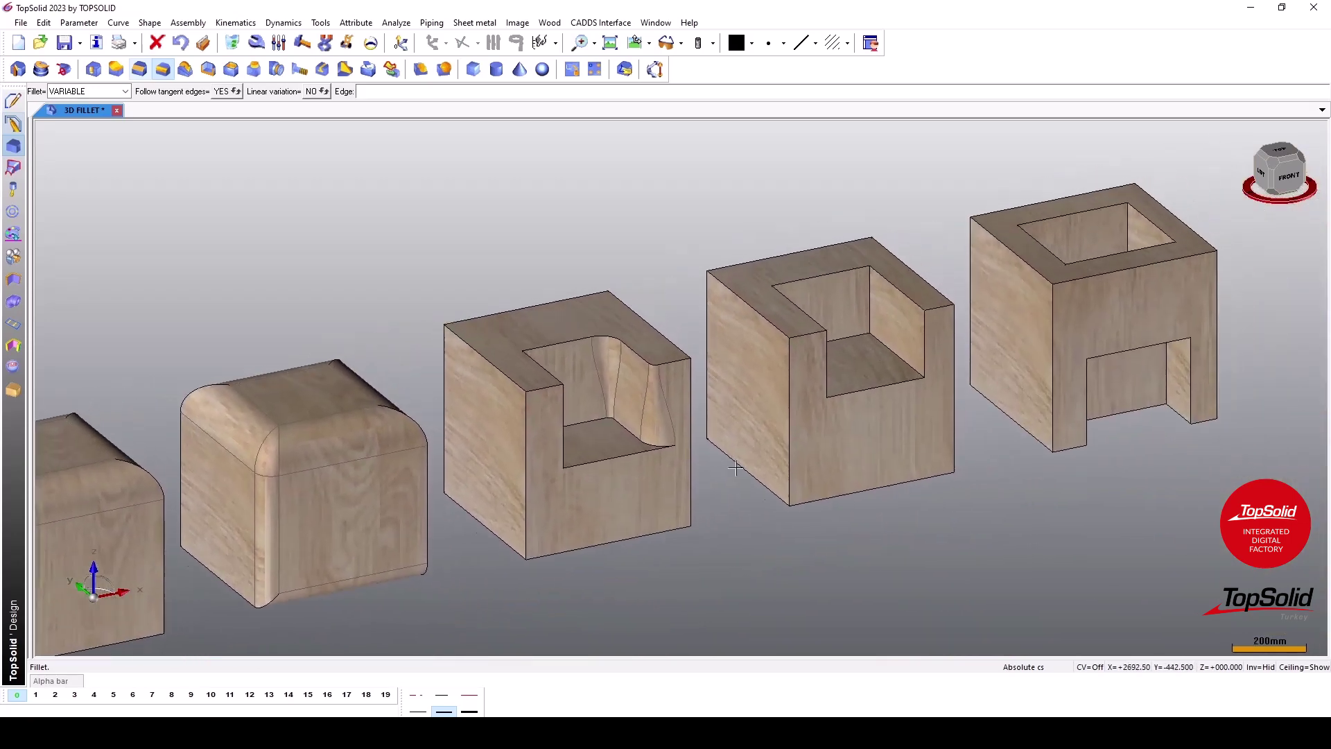
# - Choose a Between Faces fillet with the fourth block's top and pocket-bottom faces against the pocket side face
pyautogui.click(83, 91)
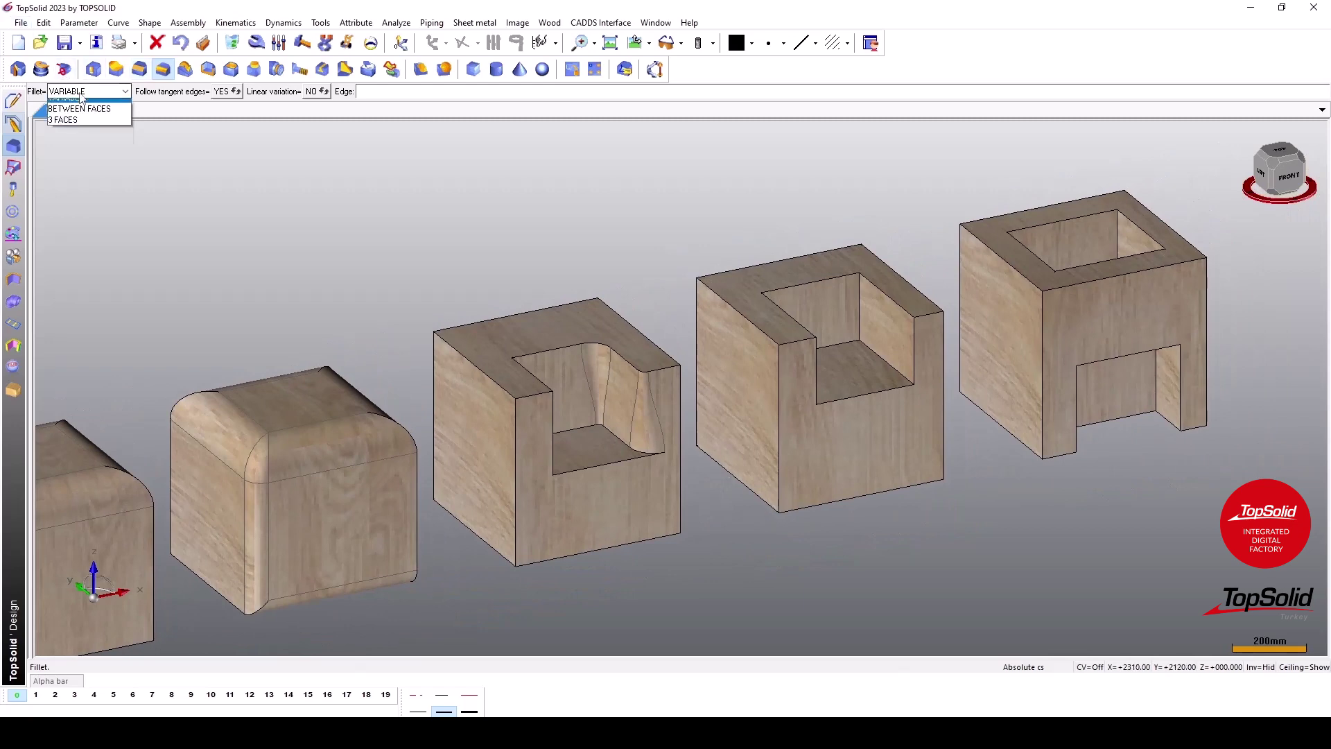
pyautogui.click(81, 139)
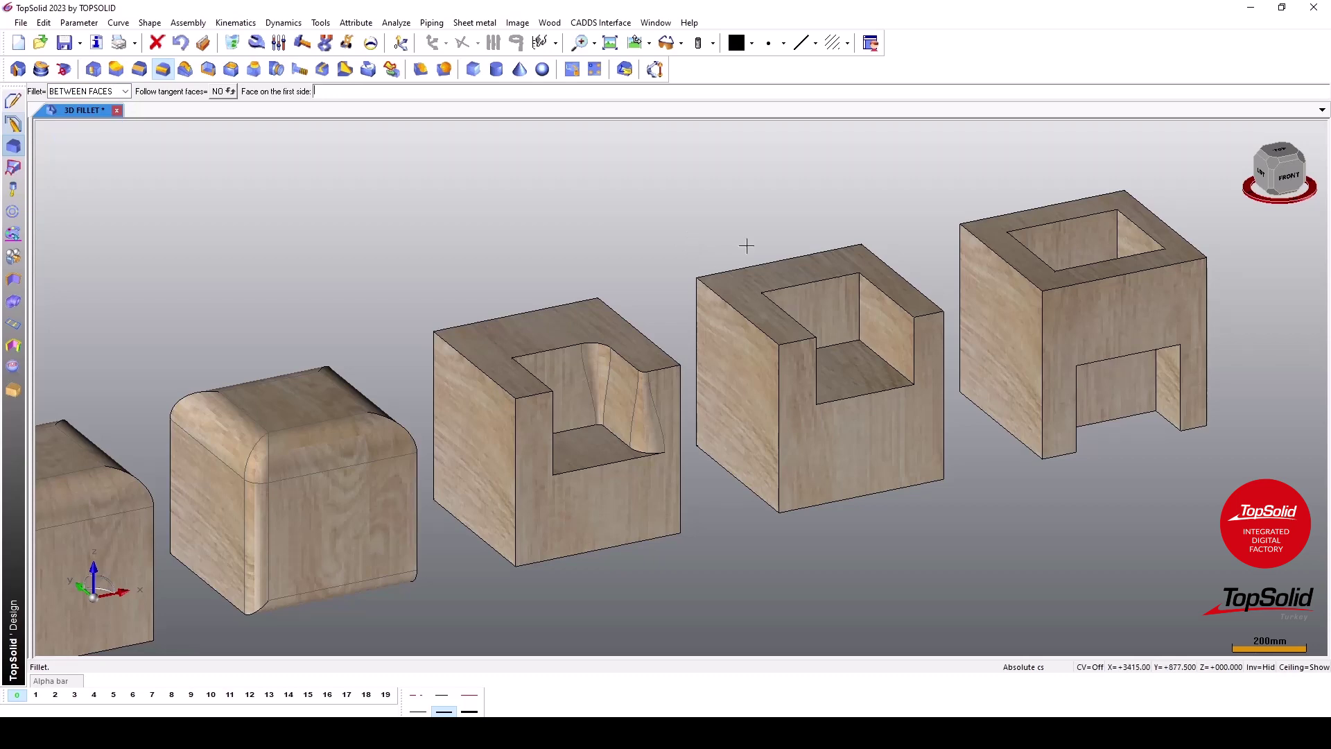
pyautogui.click(777, 267)
pyautogui.scroll(1, 863, 320)
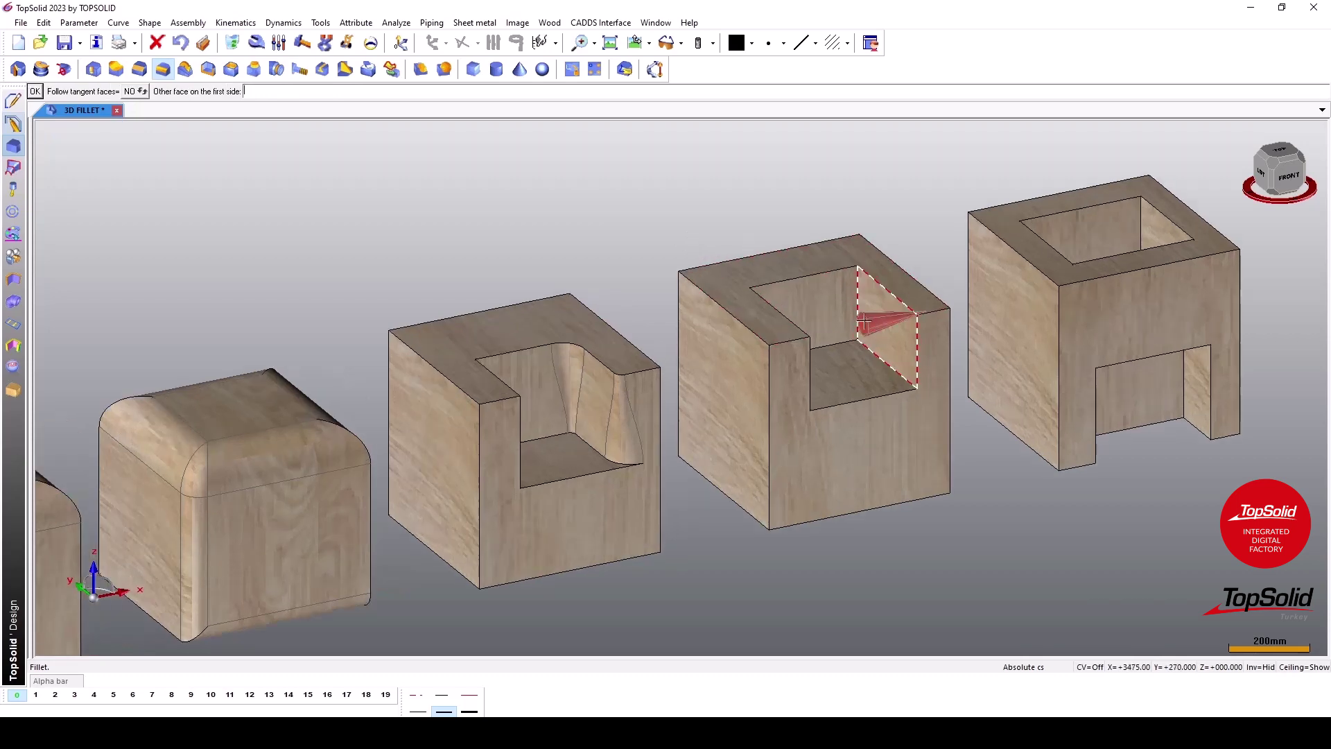
pyautogui.click(863, 357)
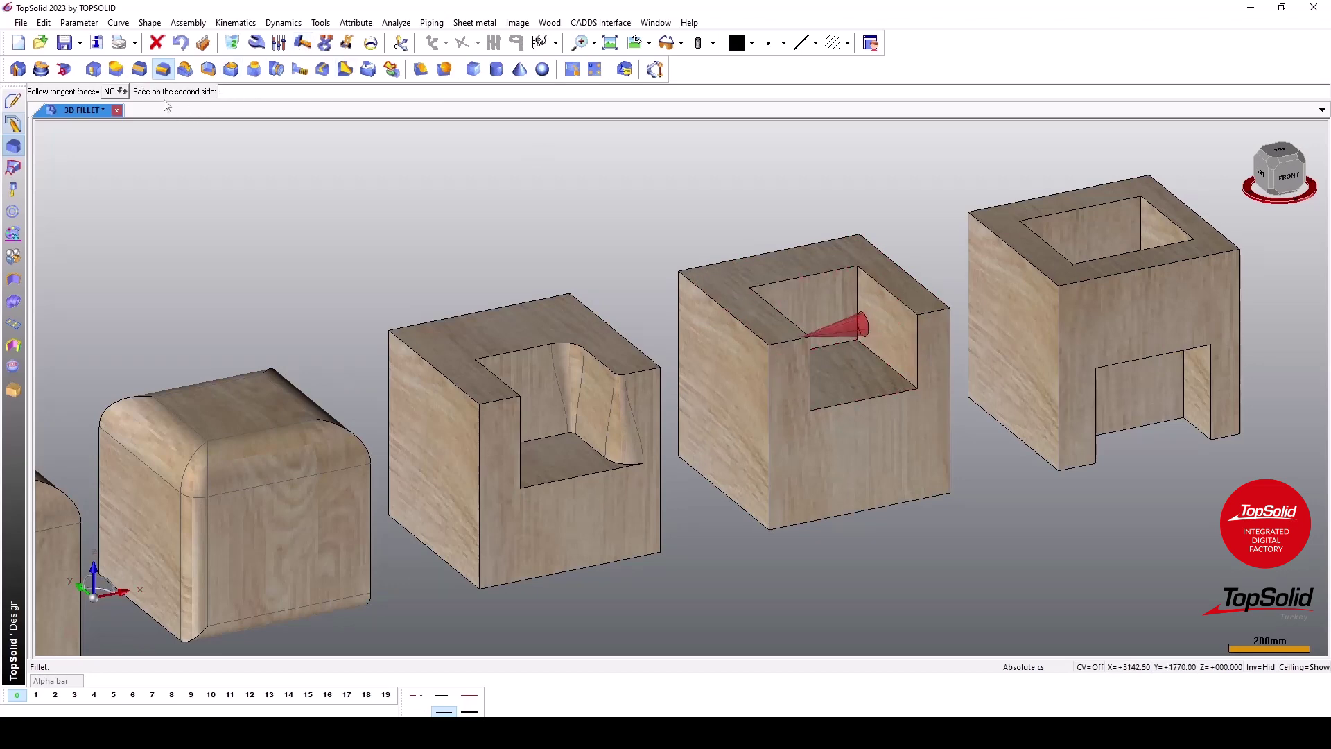
pyautogui.click(811, 300)
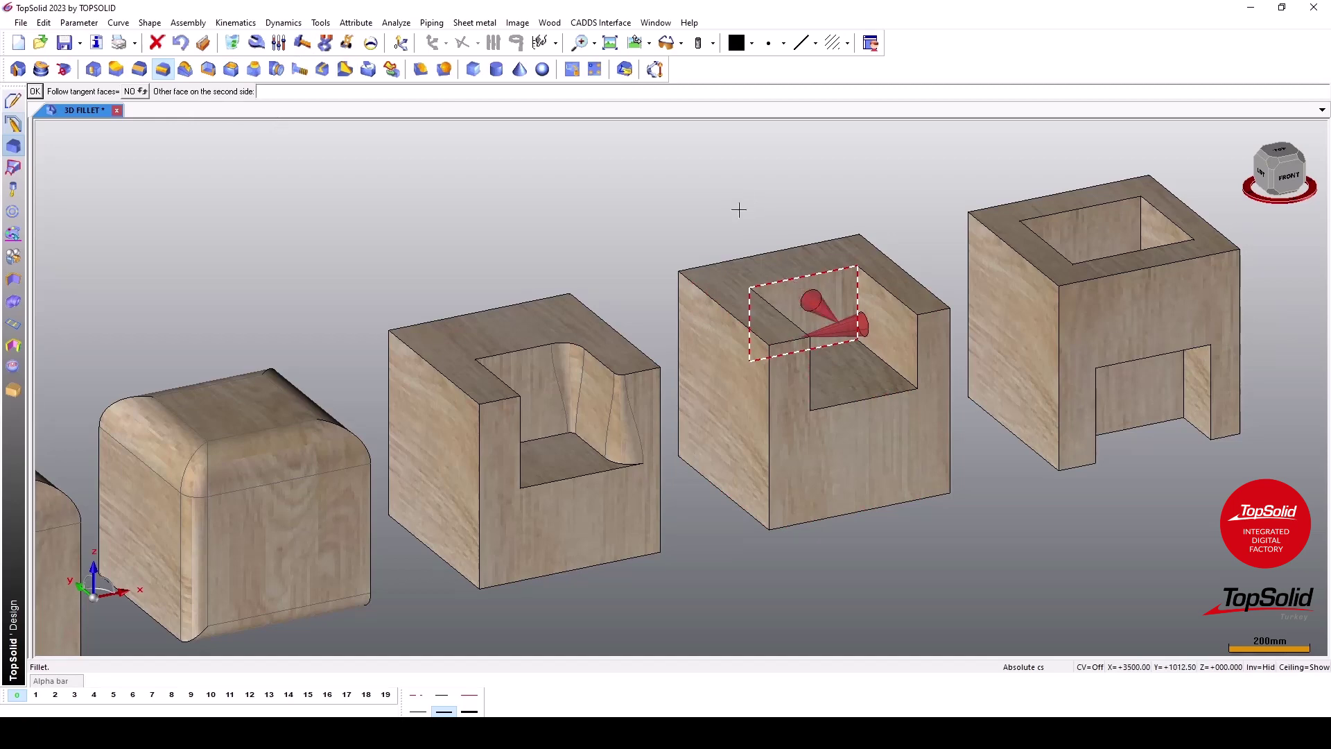
pyautogui.press('Return')
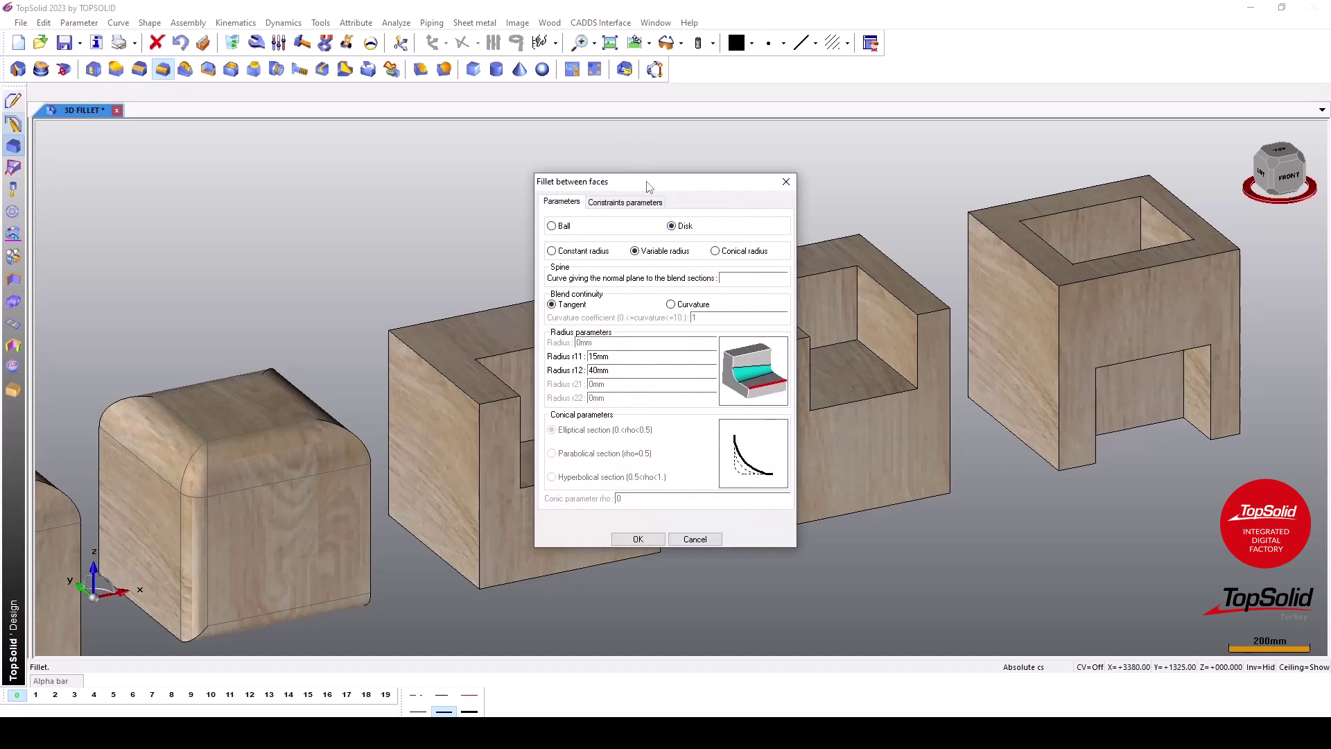
# - Review the Constraints and radius types, then settle on Conical radius with elliptical section, rho 0.1
pyautogui.moveTo(648, 186)
pyautogui.mouseDown()
pyautogui.moveTo(788, 173)
pyautogui.moveTo(782, 154)
pyautogui.moveTo(770, 158)
pyautogui.mouseUp()
pyautogui.click(731, 179)
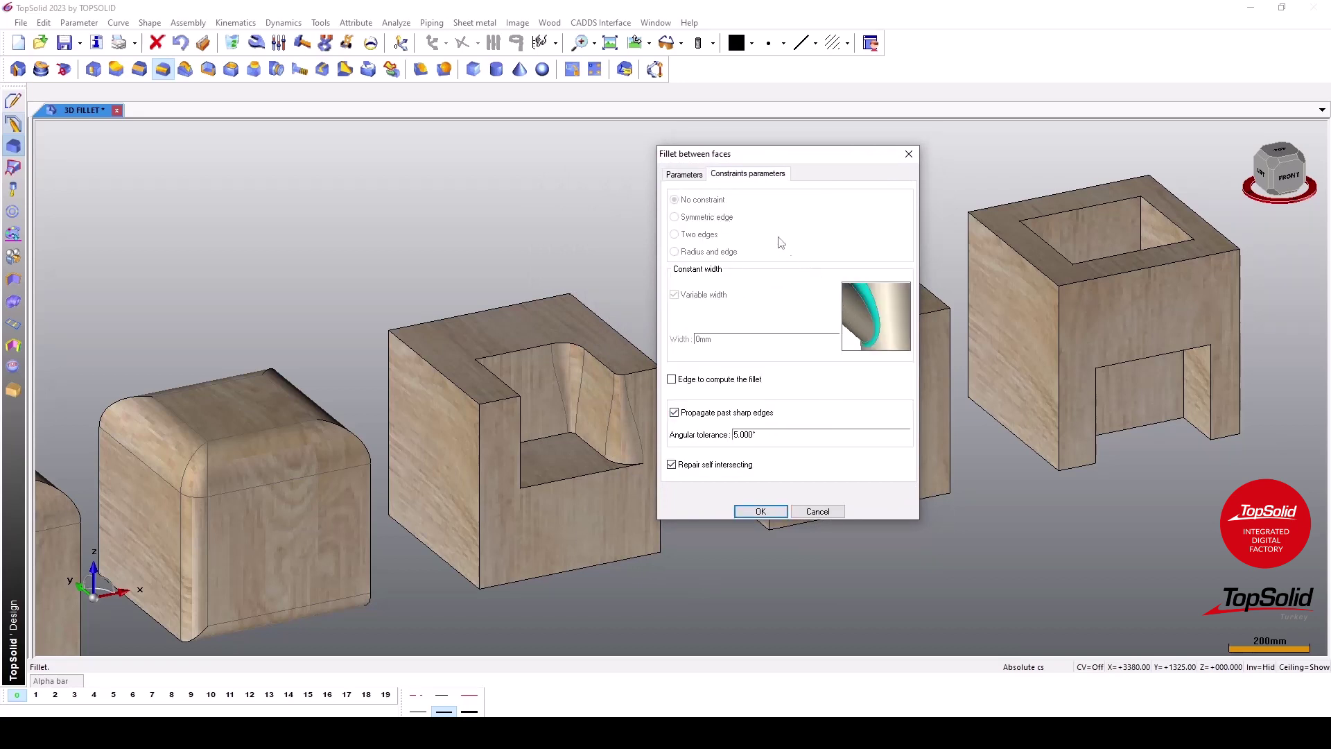
pyautogui.click(706, 181)
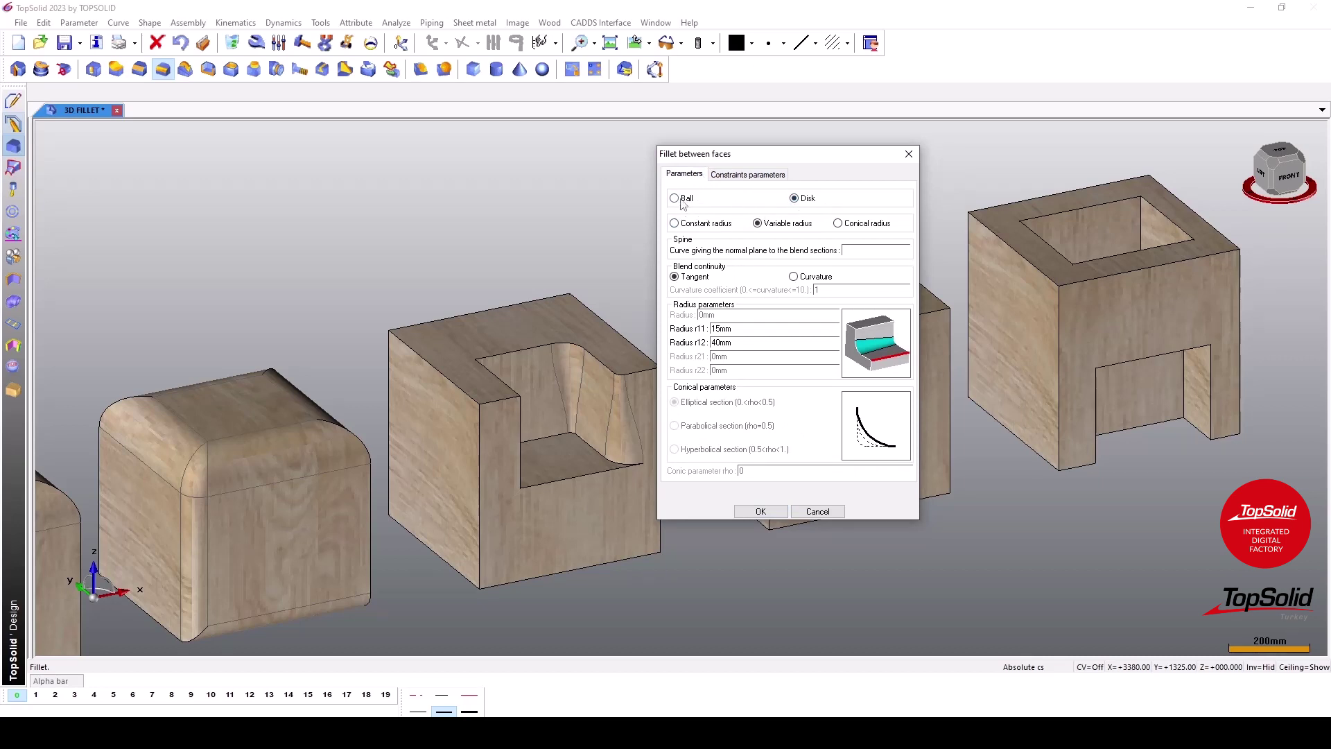
pyautogui.click(682, 201)
pyautogui.click(708, 222)
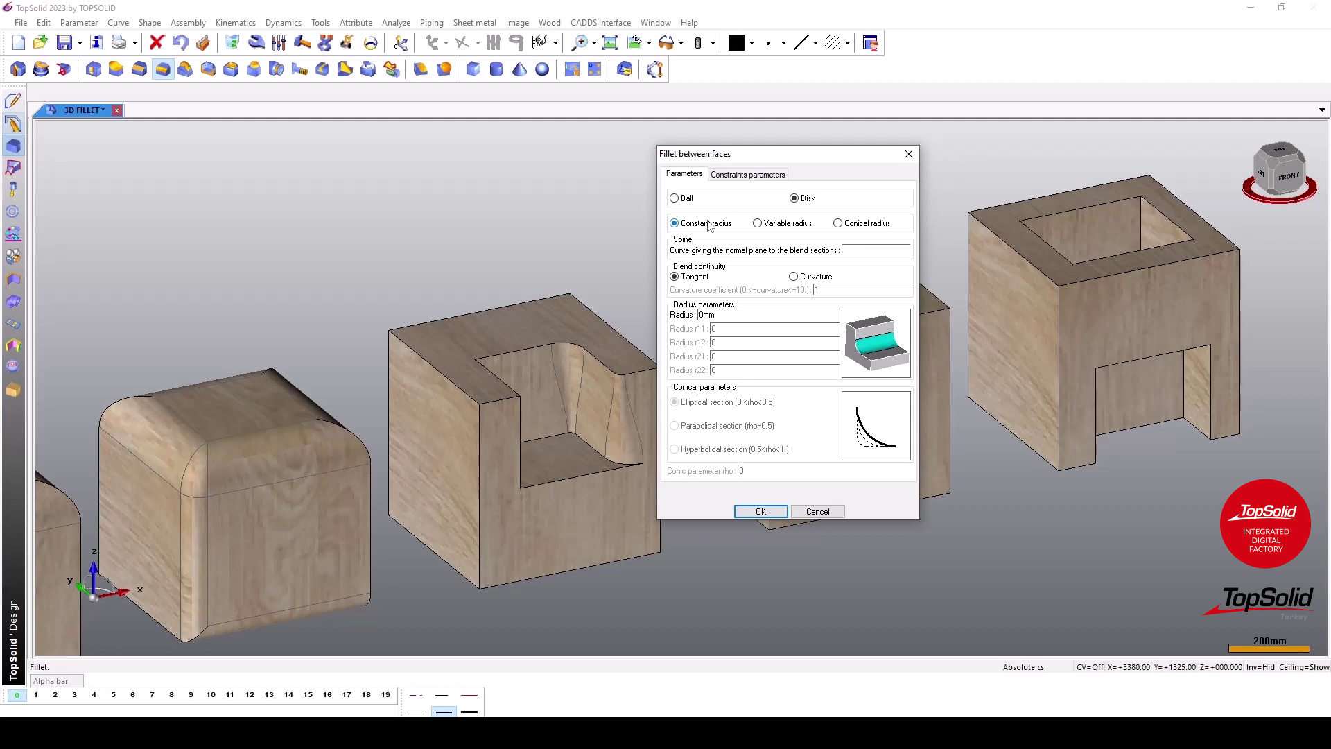
pyautogui.click(782, 223)
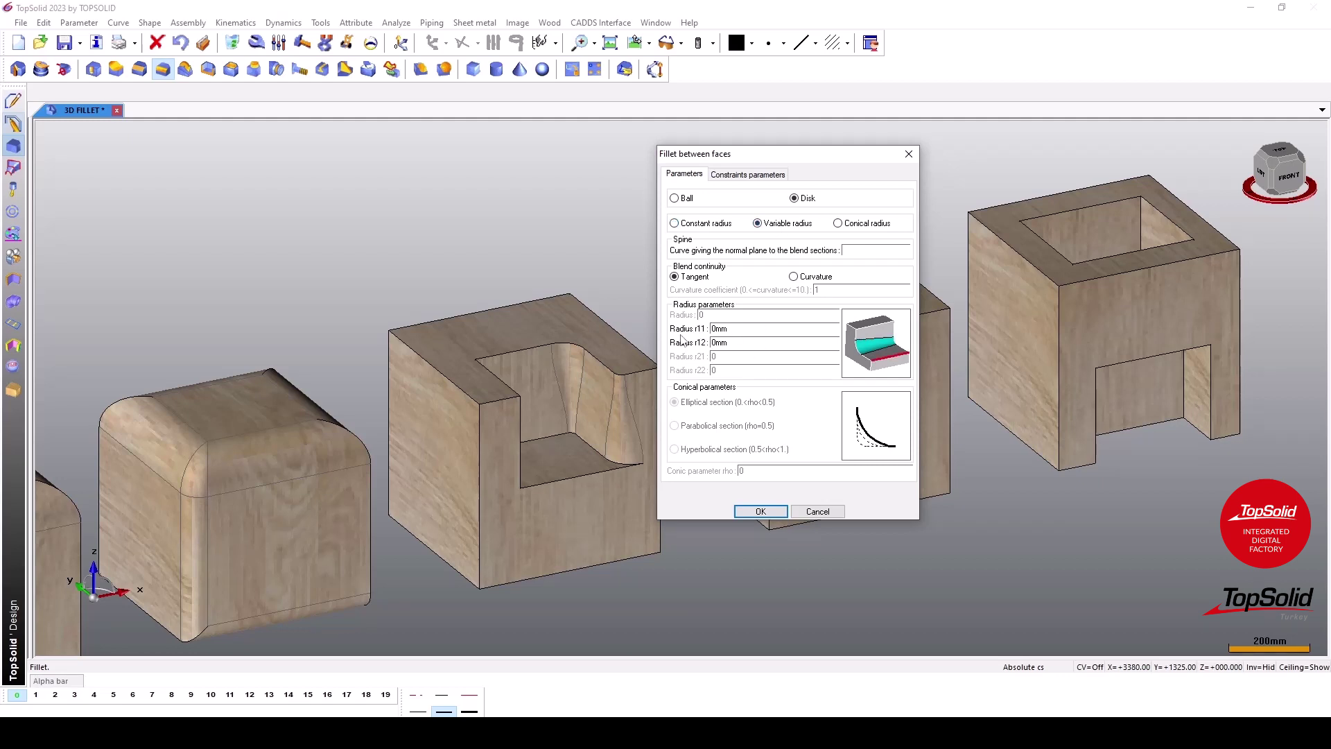
pyautogui.click(862, 228)
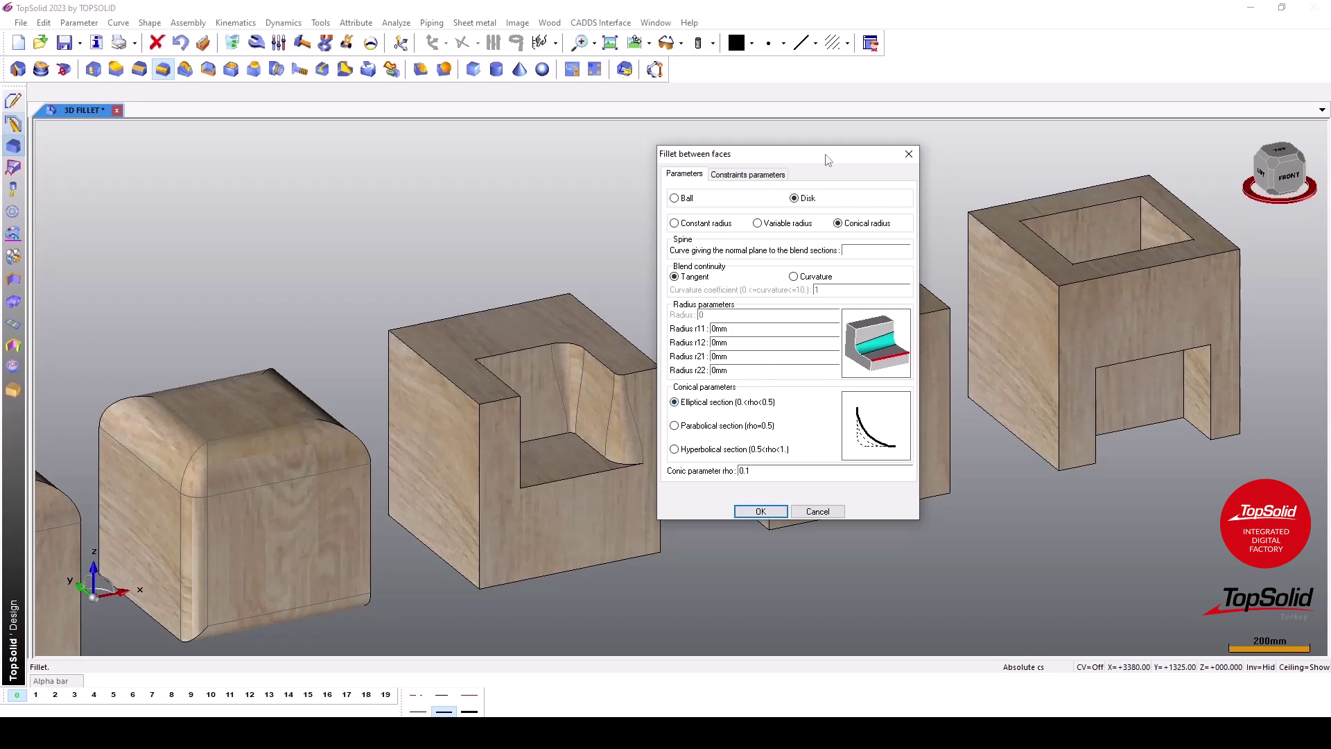
pyautogui.moveTo(826, 154)
pyautogui.mouseDown()
pyautogui.moveTo(779, 182)
pyautogui.moveTo(598, 193)
pyautogui.mouseUp()
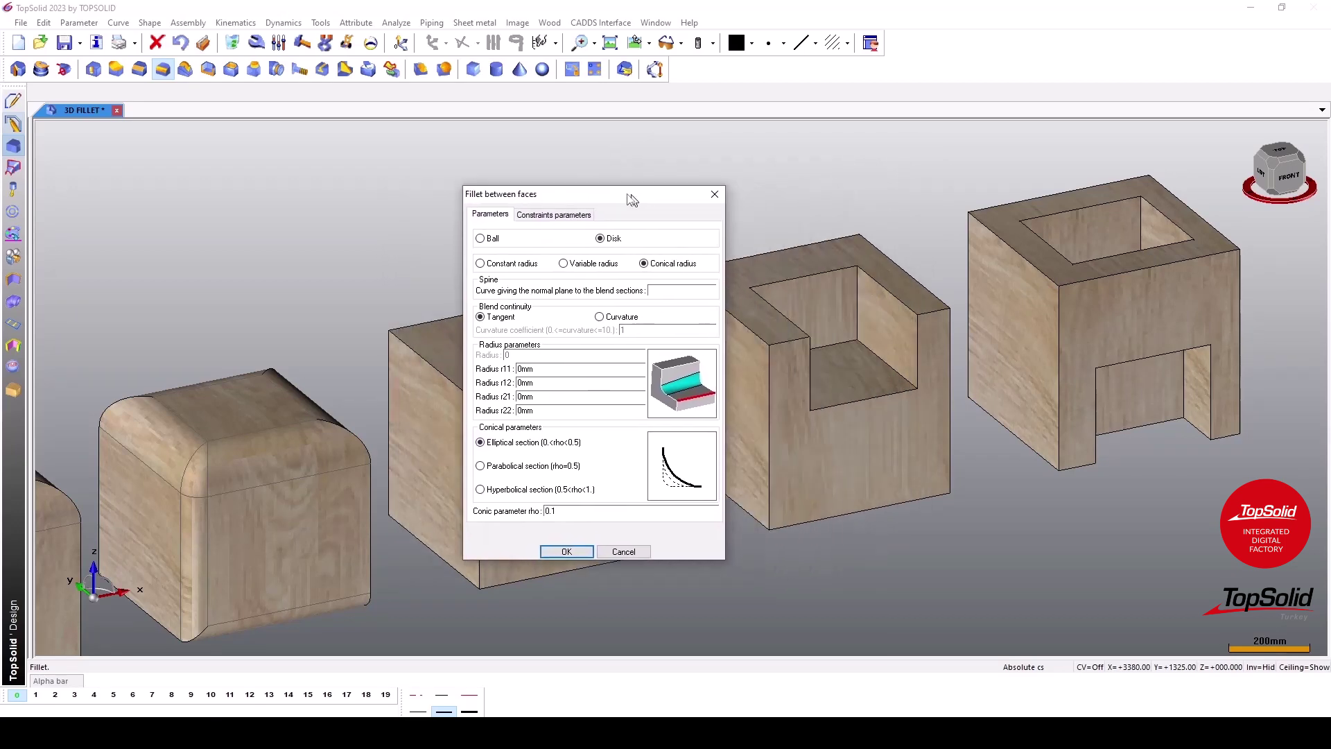
# - Use a variable radius with the vertical edge as spine and tangent blend continuity
pyautogui.click(530, 262)
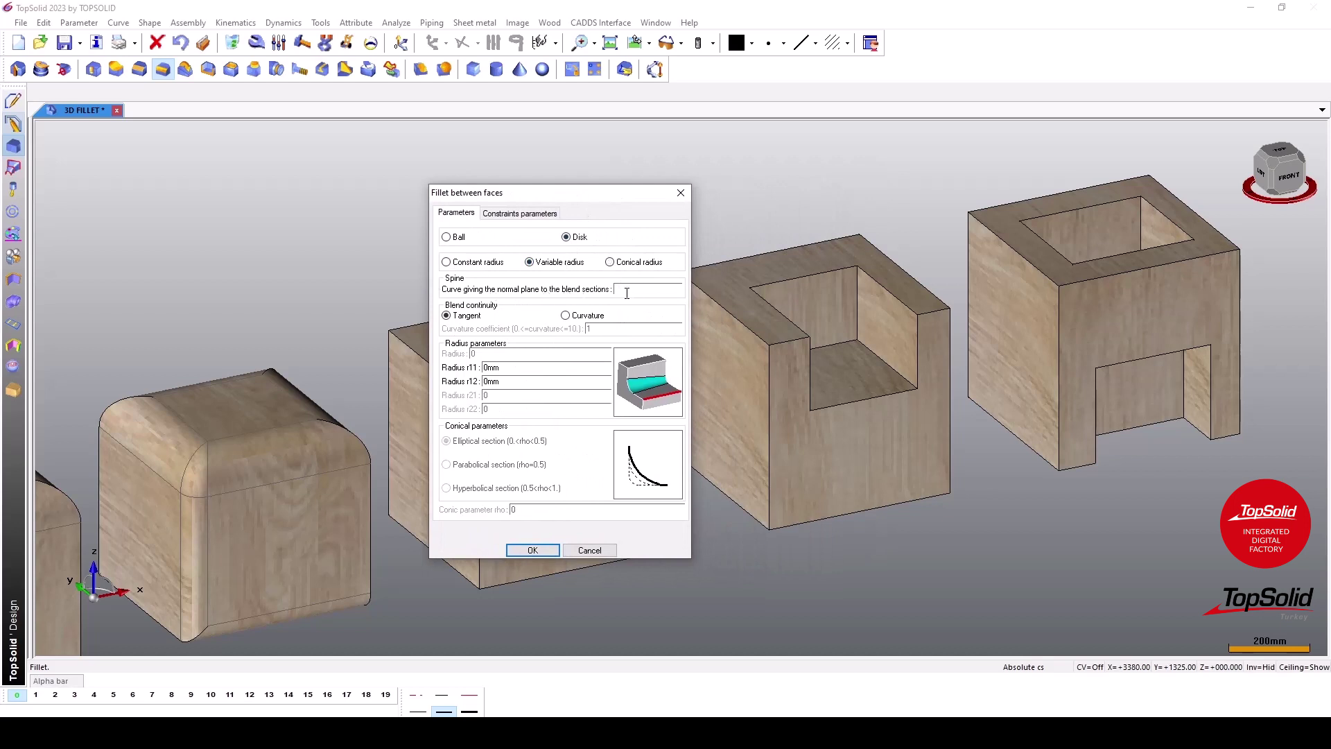
pyautogui.click(858, 315)
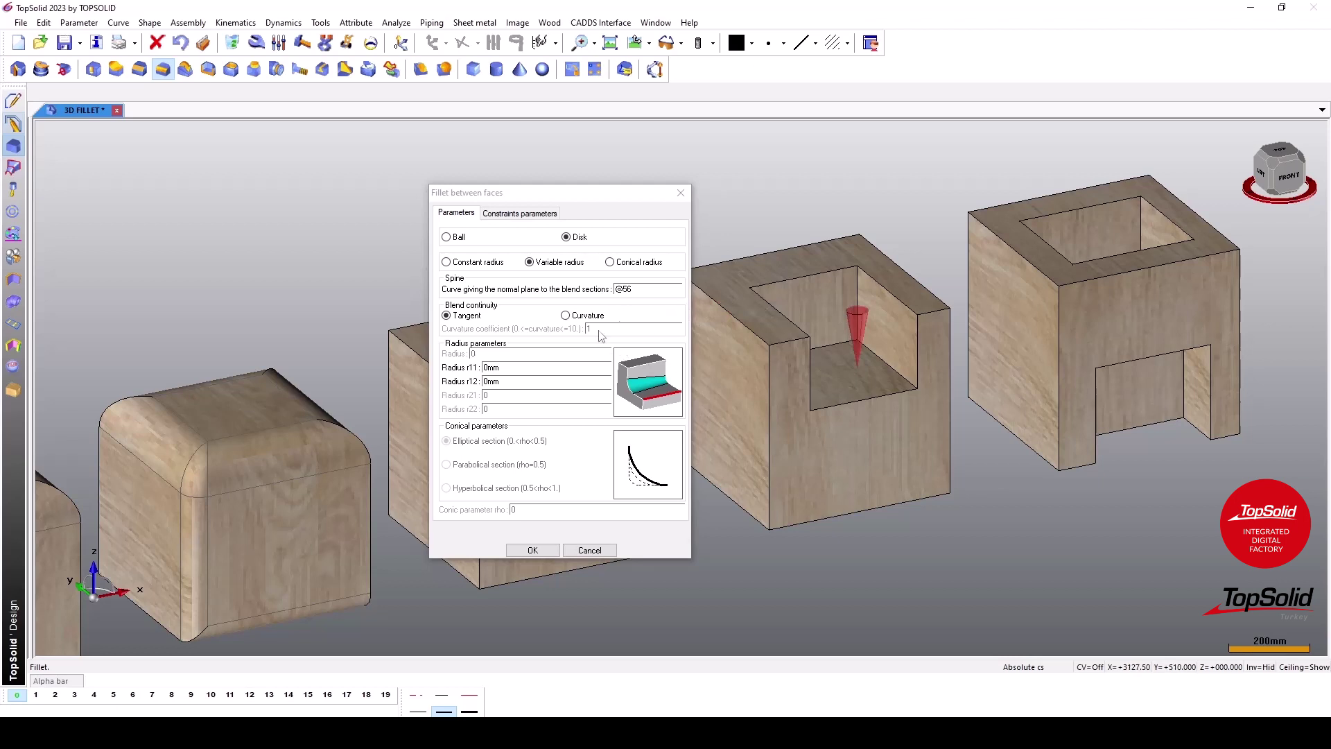
pyautogui.click(573, 318)
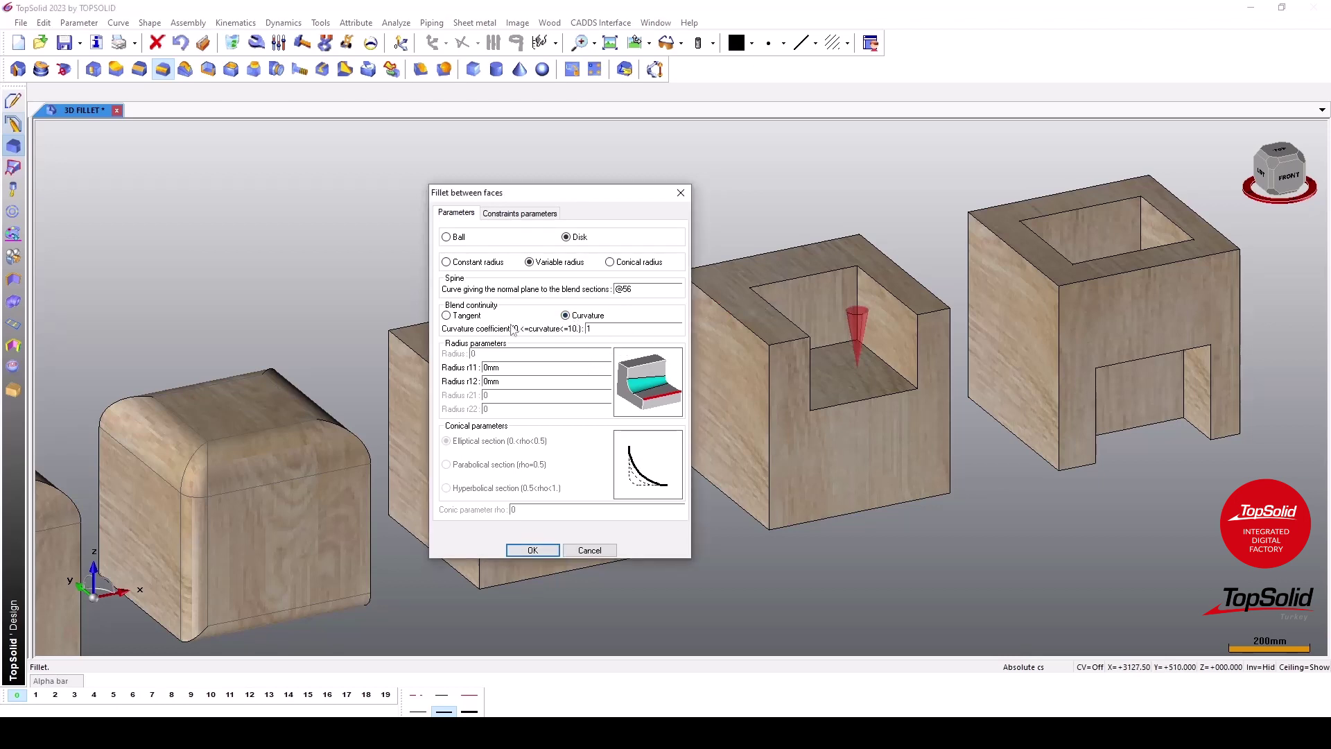
pyautogui.click(469, 316)
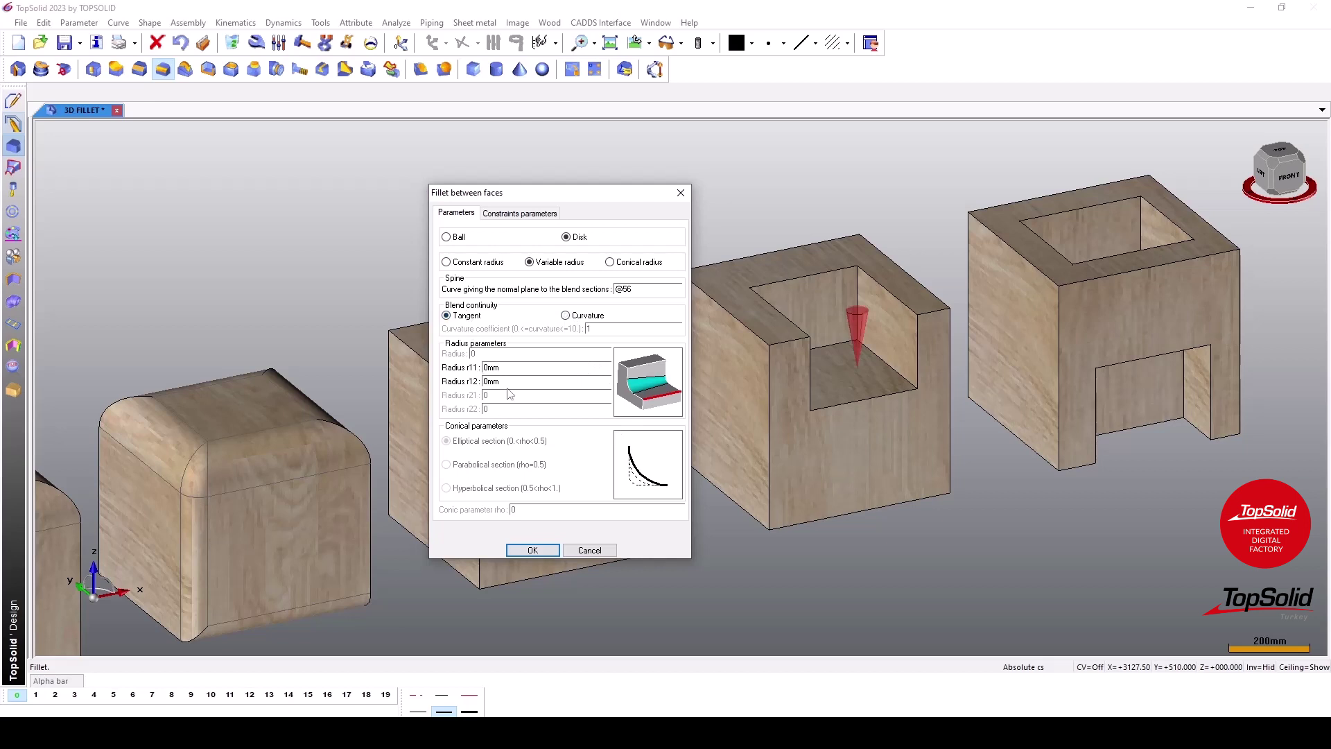
pyautogui.click(581, 317)
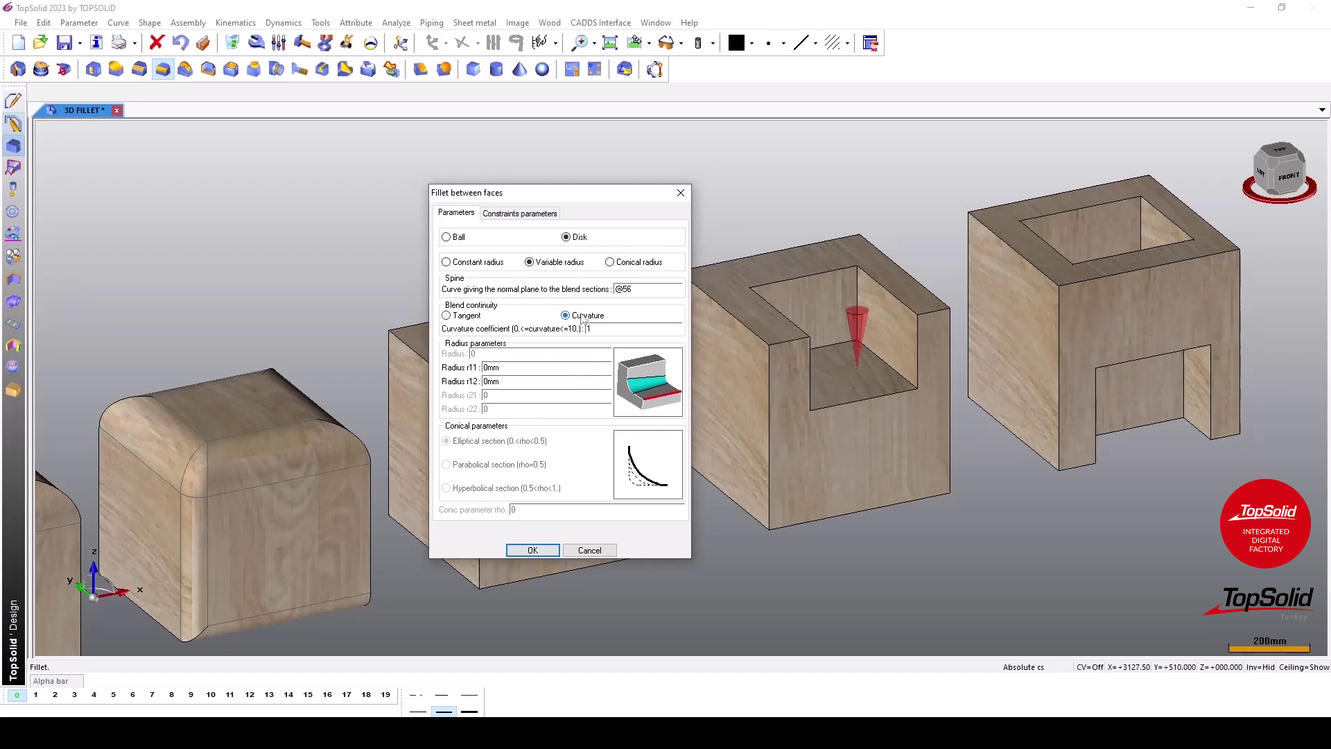
pyautogui.click(447, 316)
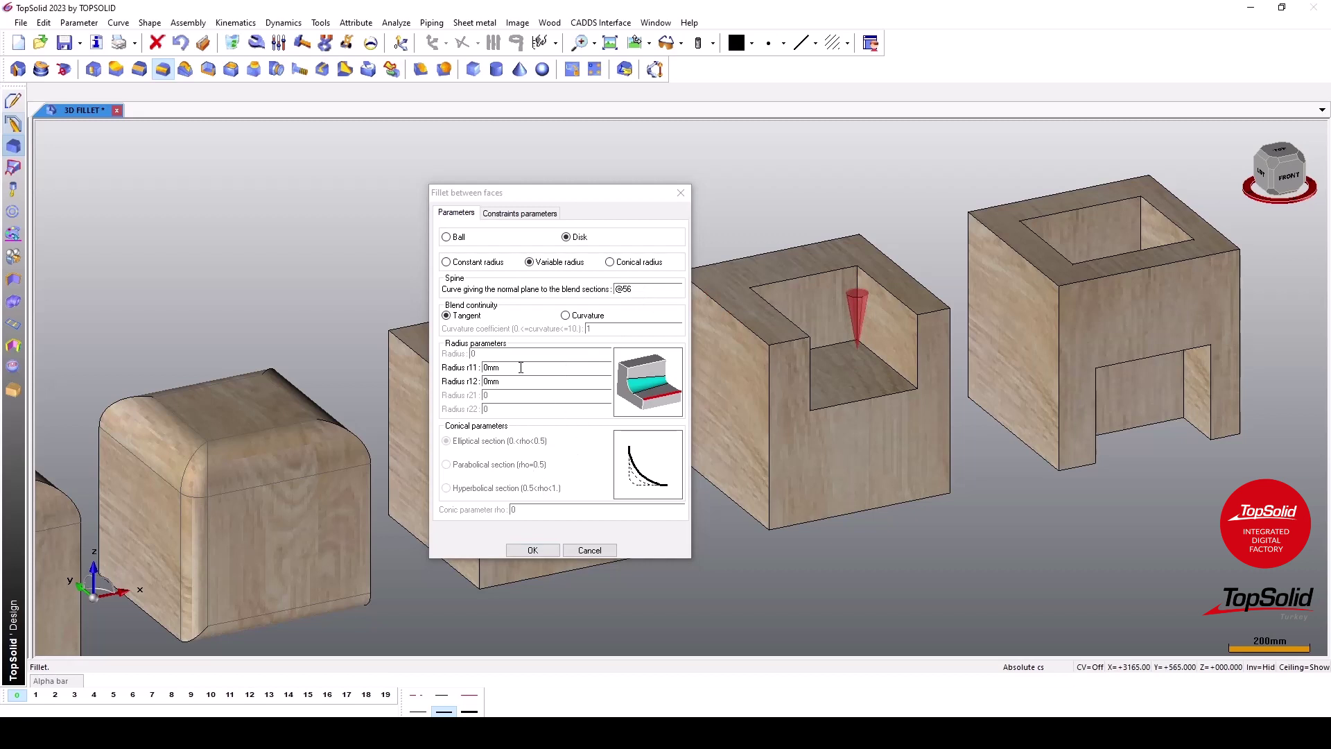
# - Set the radii to 20mm and 90mm and apply the between-faces fillet
pyautogui.moveTo(521, 367); pyautogui.dragTo(483, 367)
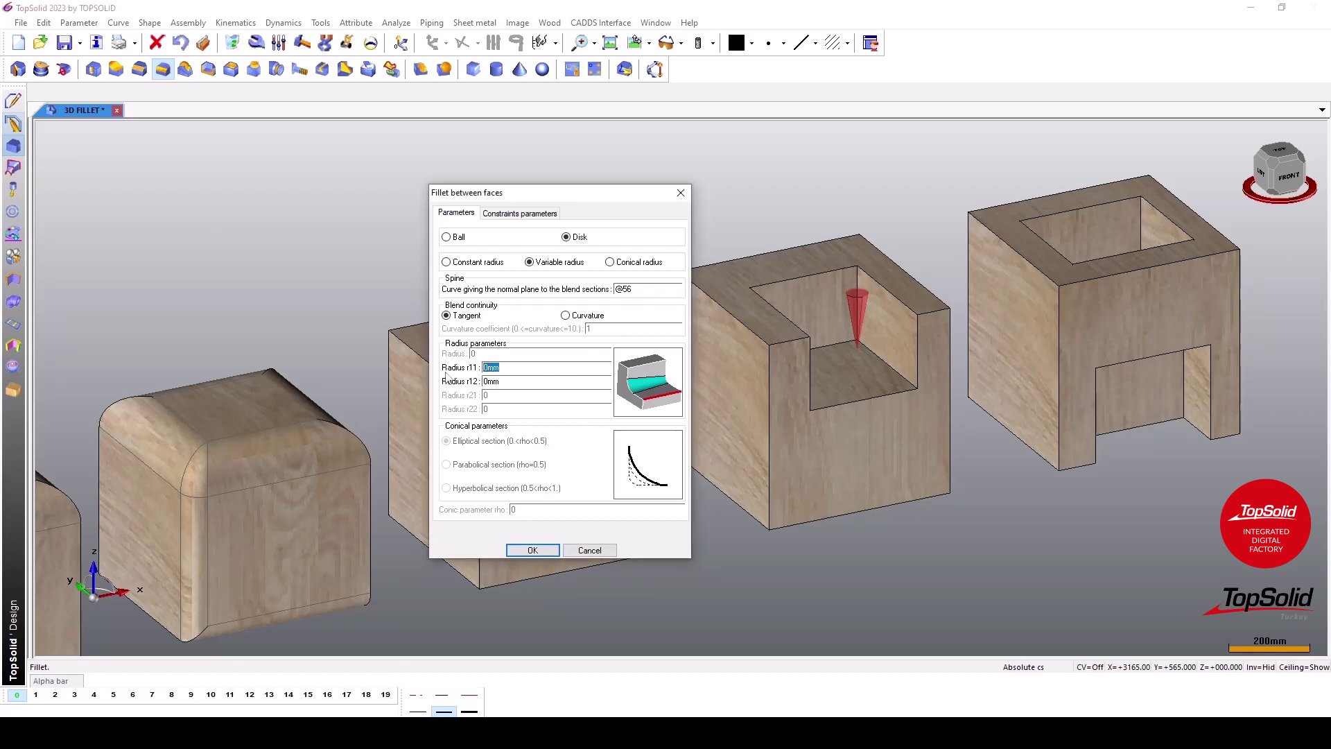
pyautogui.write('20')
pyautogui.write('90')
pyautogui.click(532, 550)
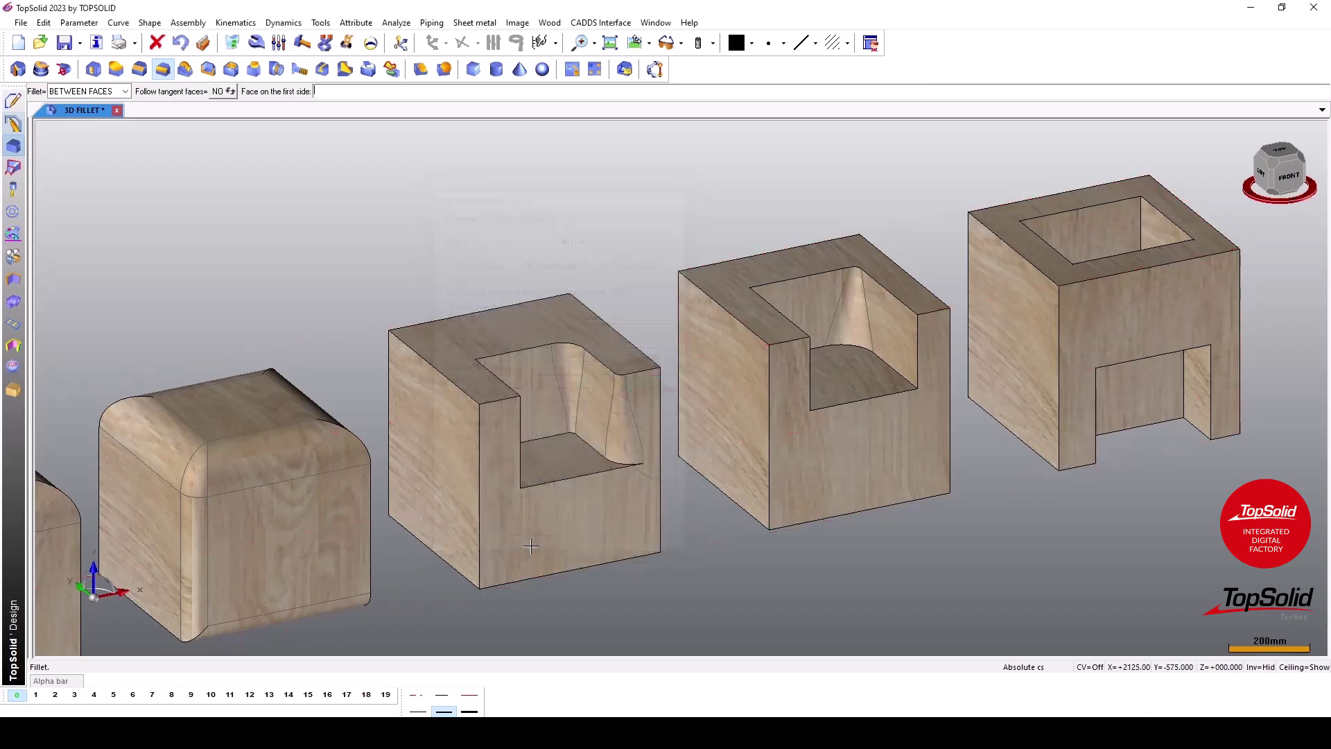
pyautogui.scroll(2, 860, 326)
pyautogui.scroll(2, 860, 326)
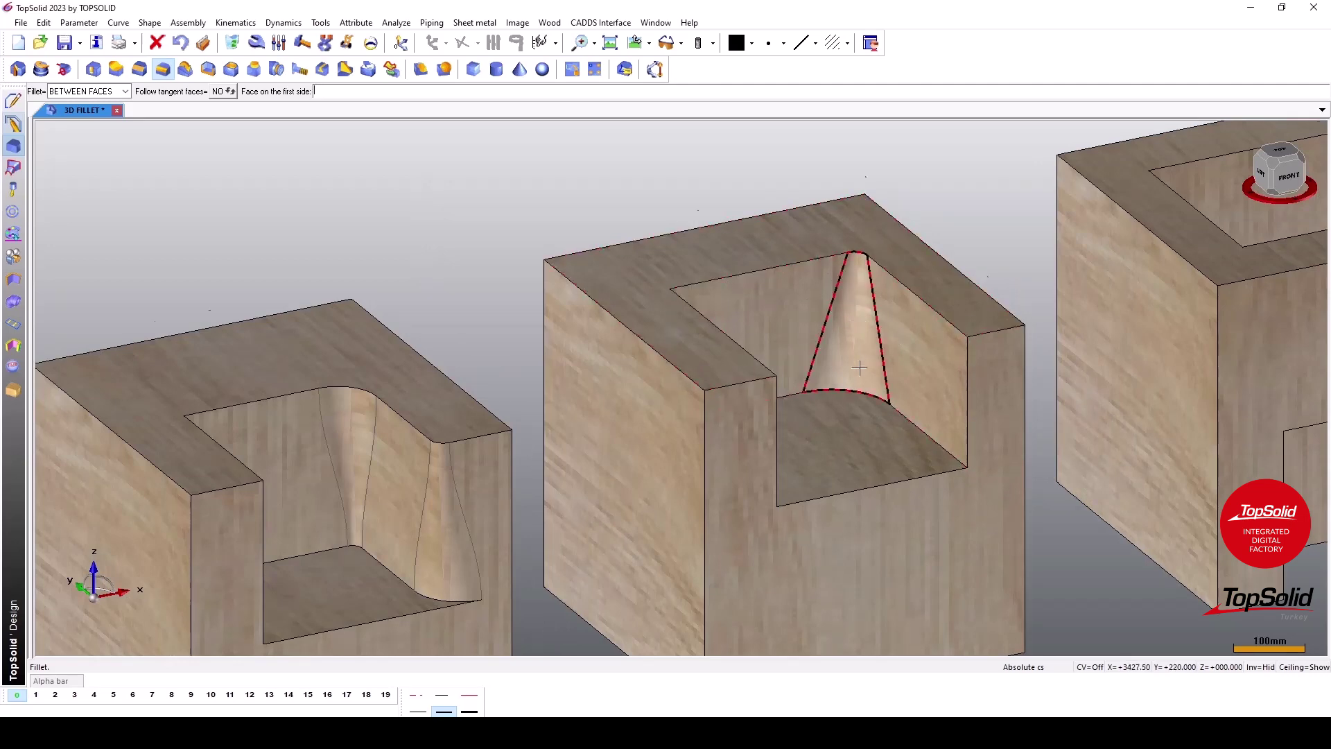
pyautogui.scroll(1, 854, 262)
pyautogui.scroll(-1, 861, 380)
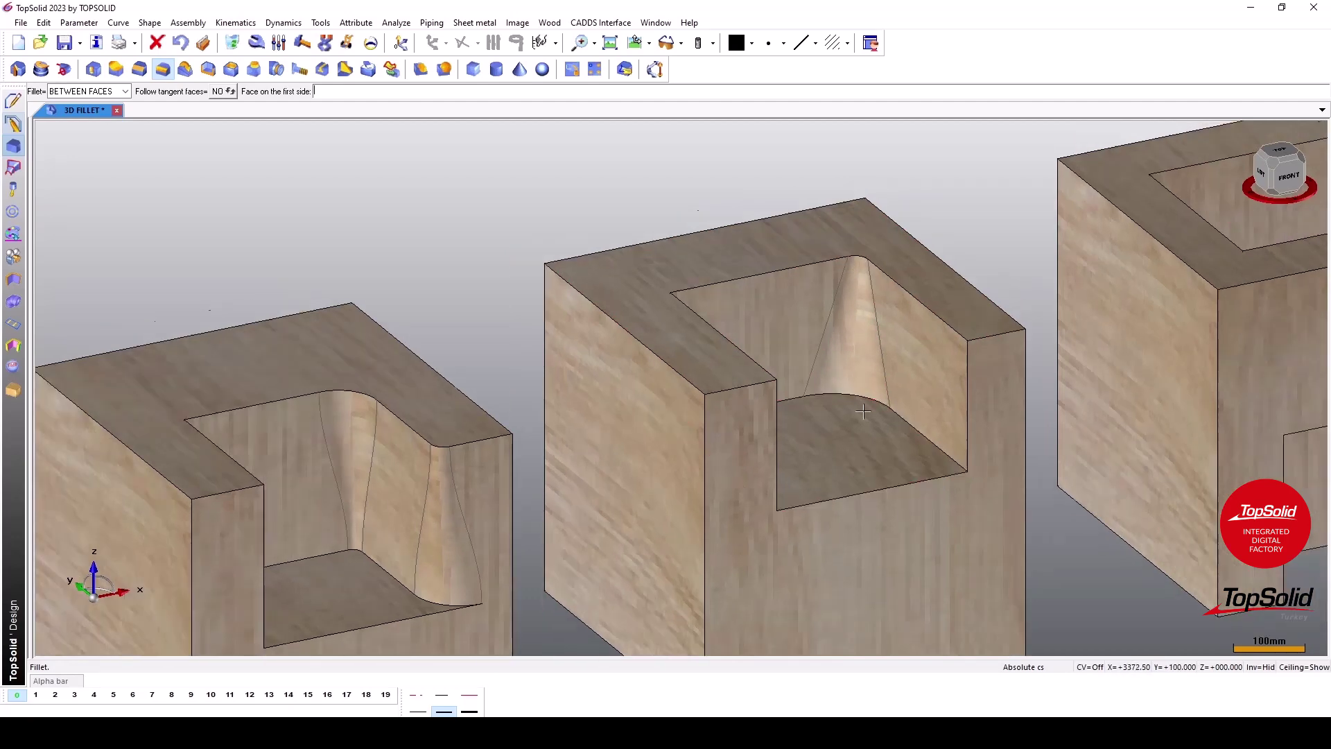
pyautogui.scroll(-1, 947, 436)
pyautogui.scroll(-1, 947, 435)
pyautogui.scroll(-1, 915, 537)
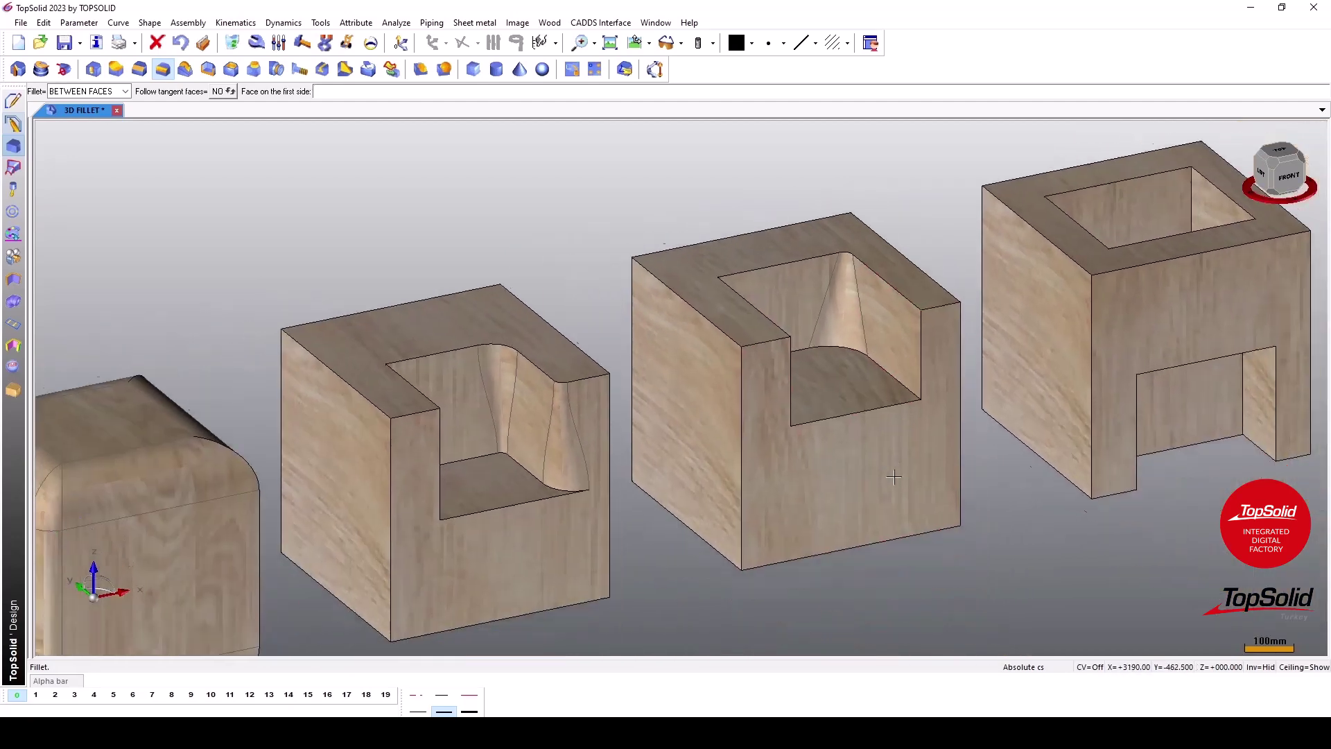
pyautogui.scroll(1, 915, 536)
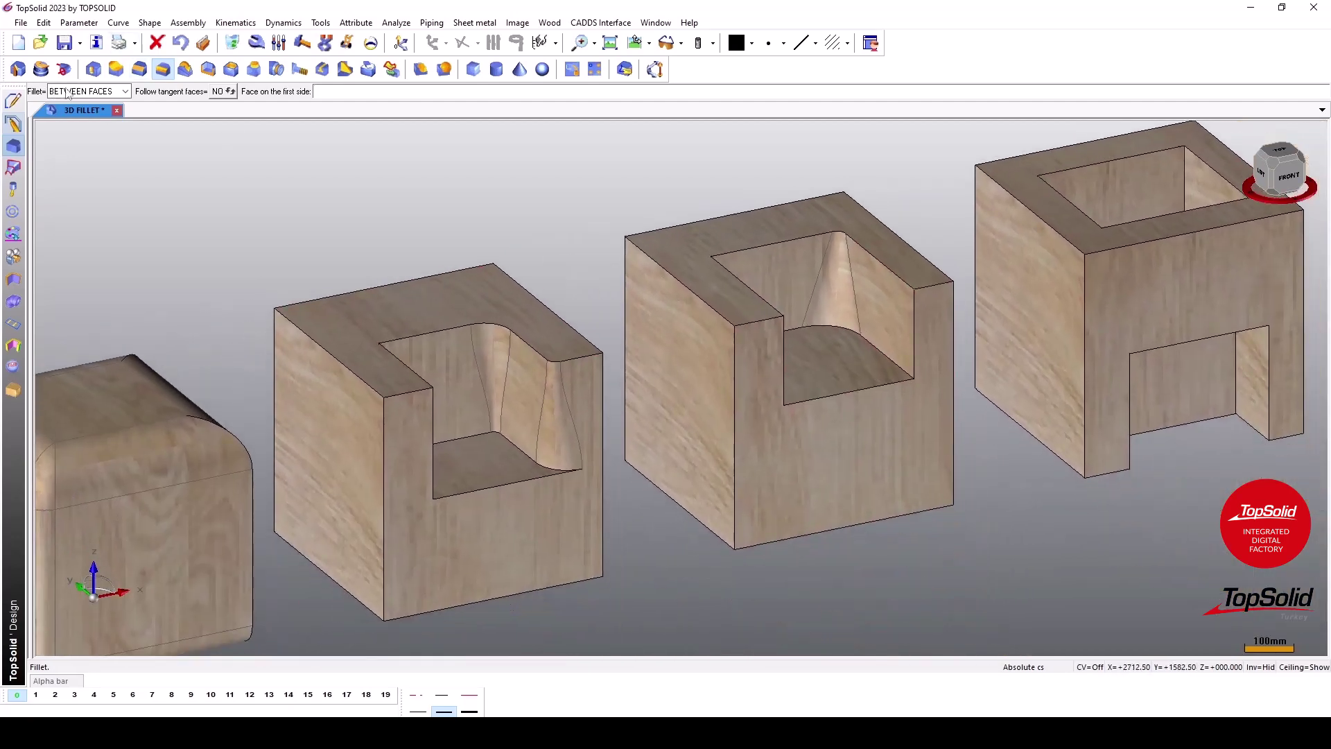
# - Switch the fillet type to 3 Faces and zoom in on the rightmost block
pyautogui.click(126, 92)
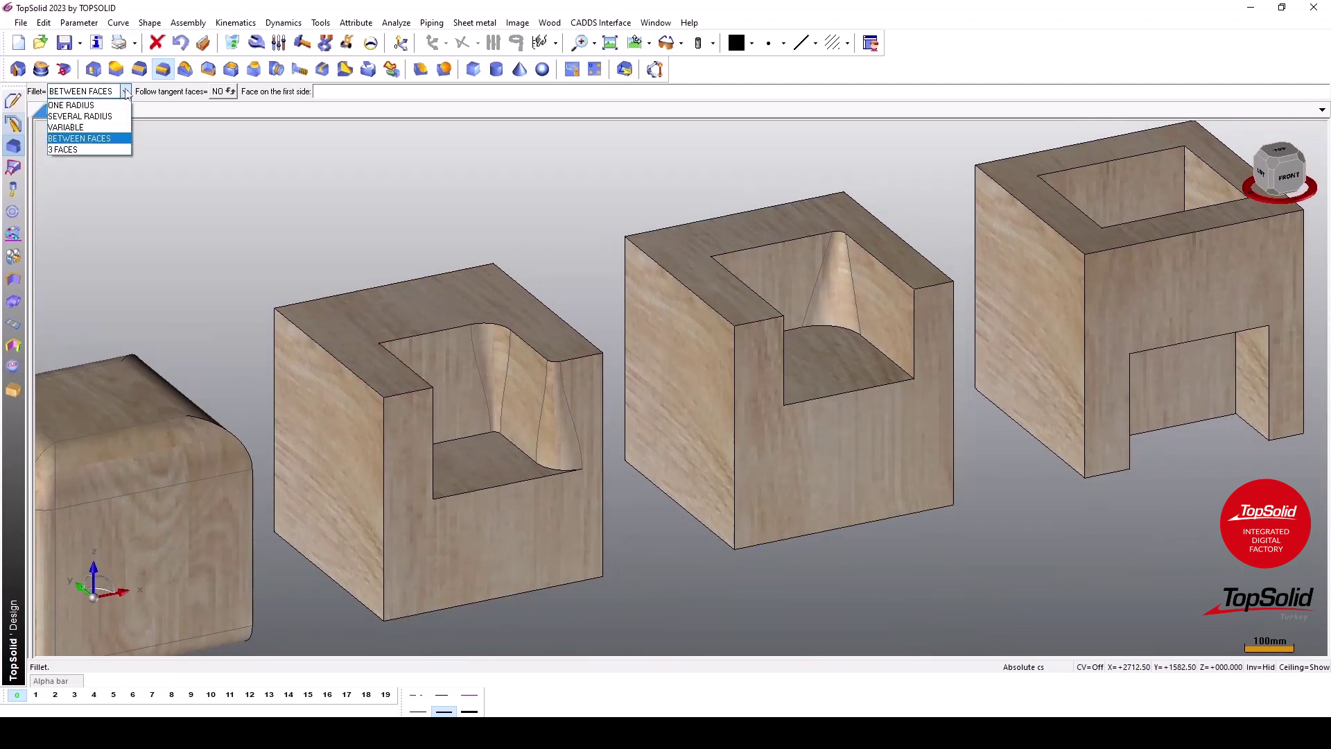
pyautogui.click(88, 150)
pyautogui.scroll(-1, 791, 345)
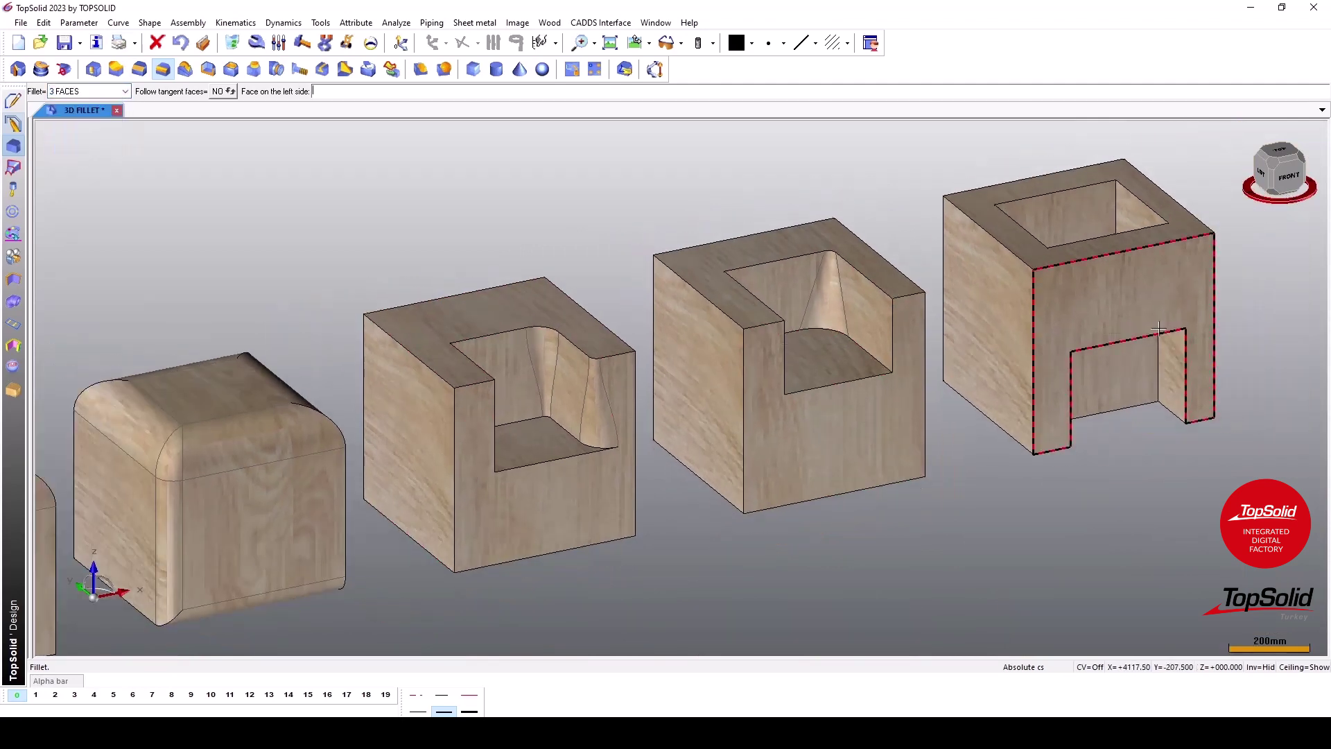
pyautogui.moveTo(1158, 328); pyautogui.dragTo(1081, 379, button='middle')
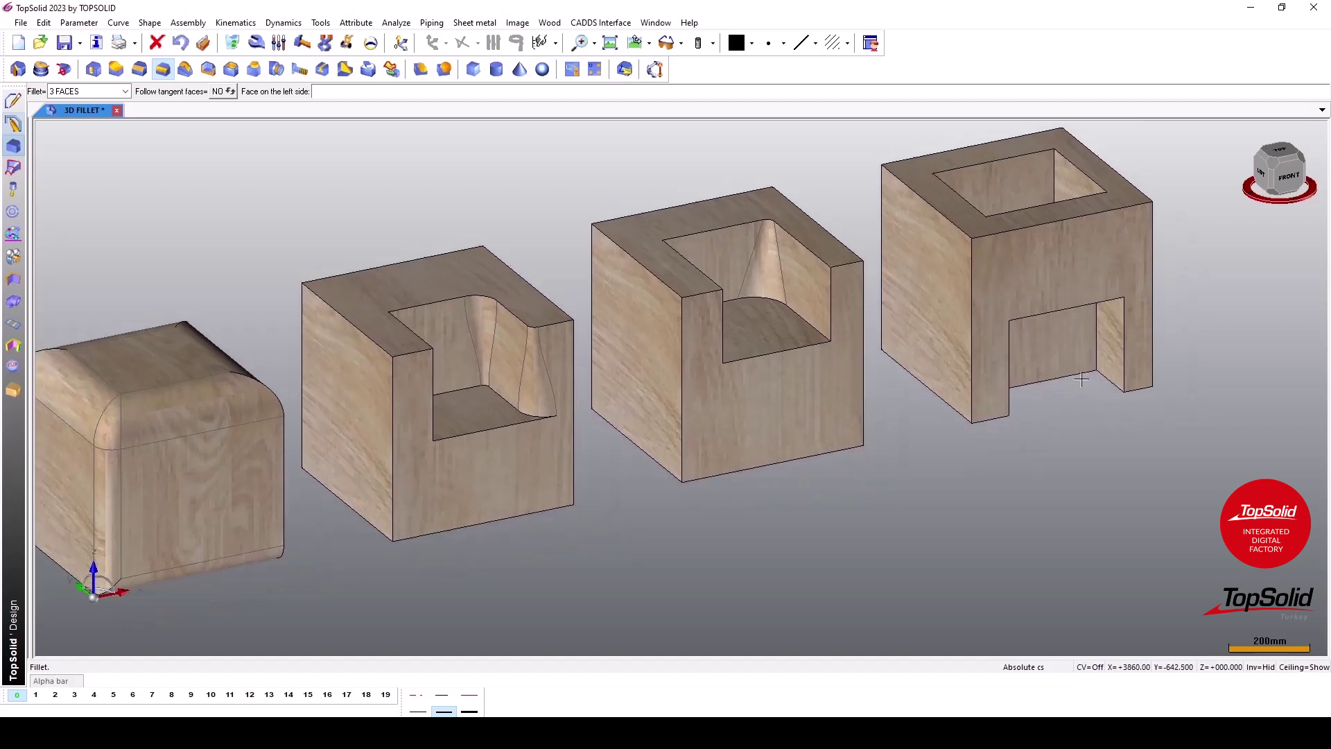
pyautogui.scroll(1, 1068, 378)
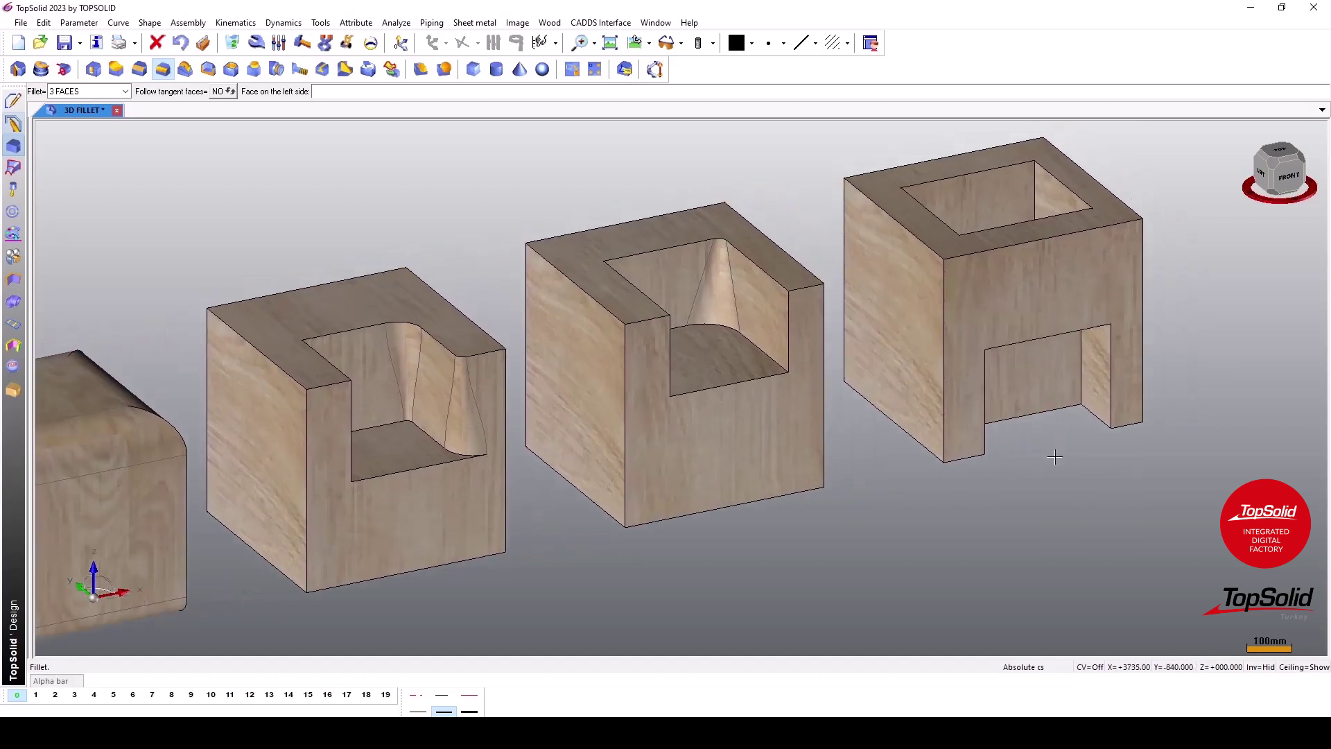
pyautogui.scroll(-1, 1081, 444)
pyautogui.scroll(1, 1086, 388)
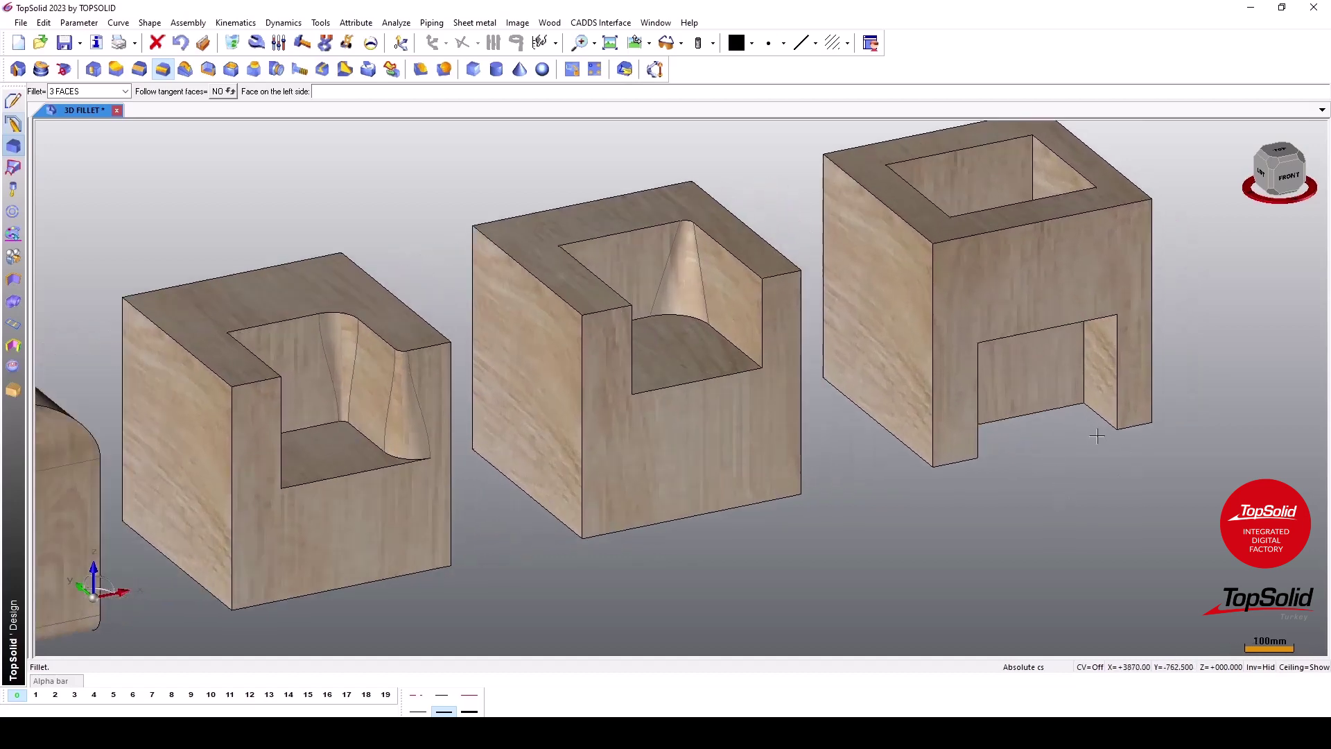
pyautogui.scroll(1, 1086, 360)
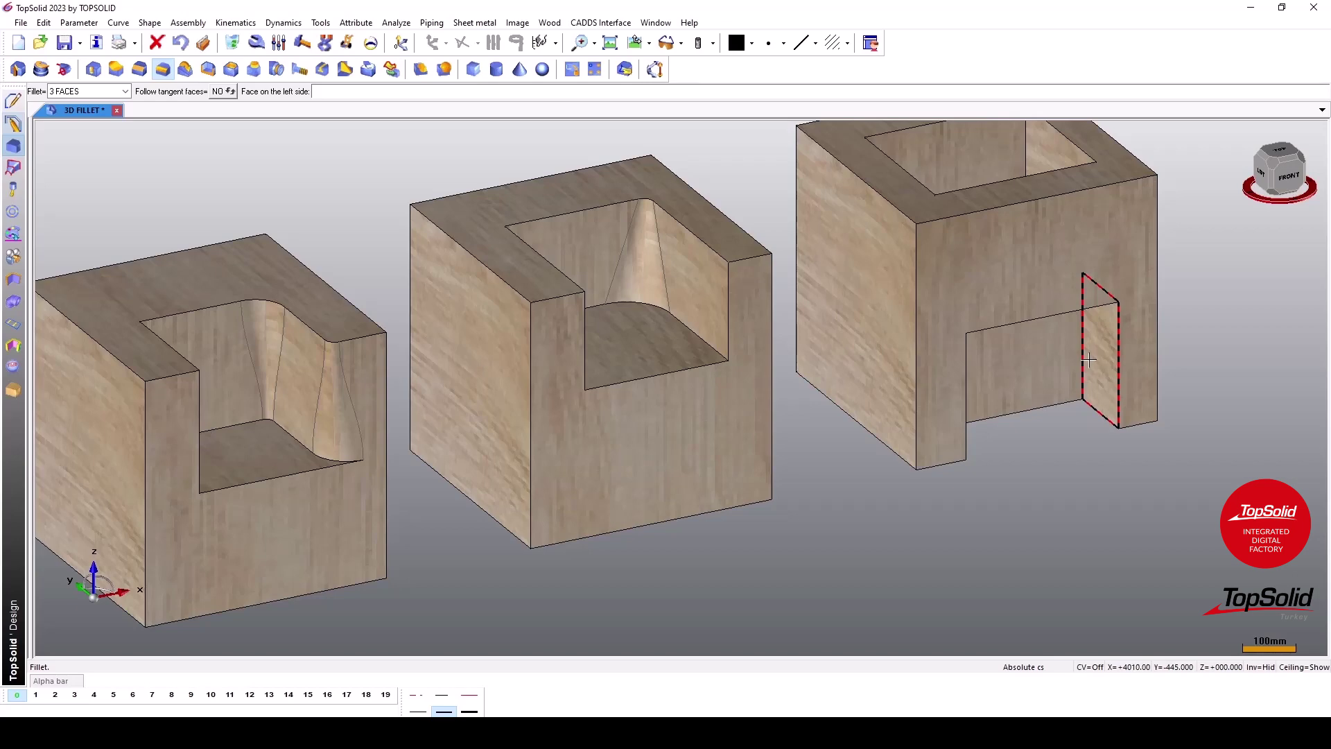
# - Arch the front opening with its left, top and right faces as the three fillet faces
pyautogui.click(1094, 355)
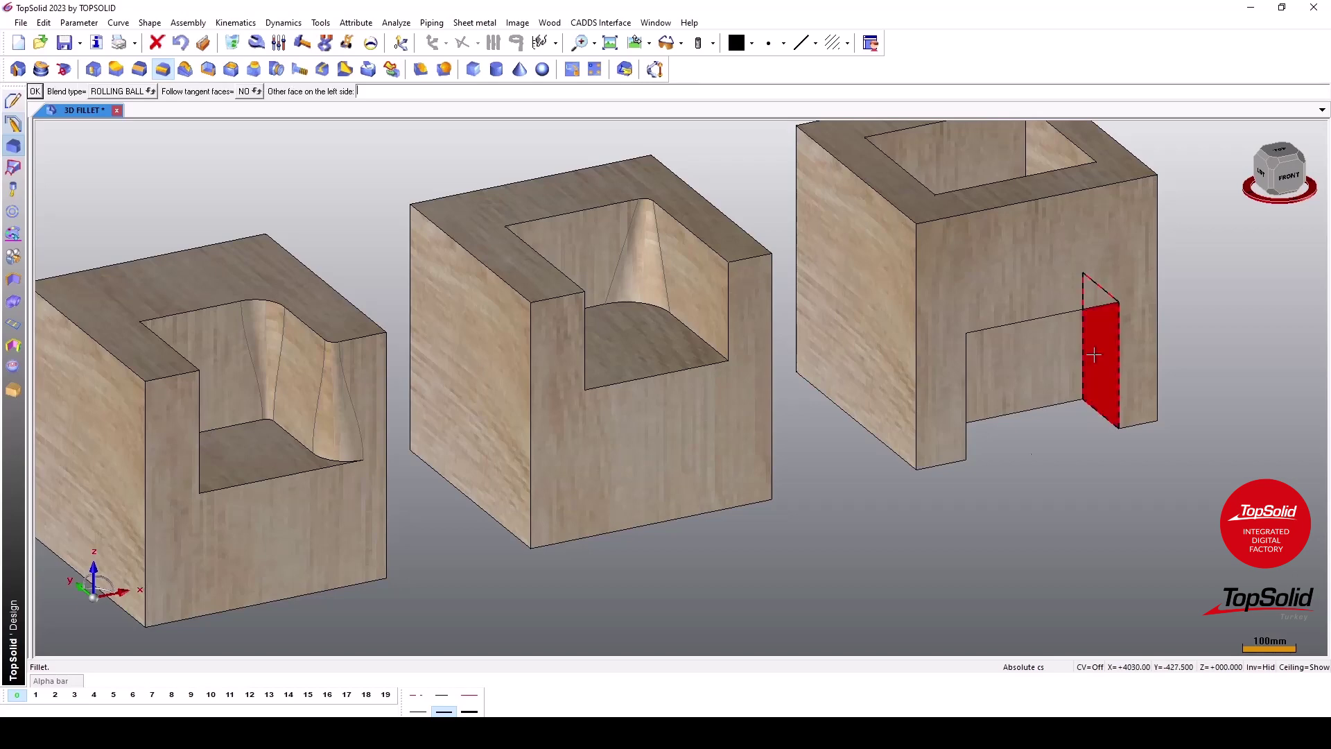
pyautogui.click(1058, 384)
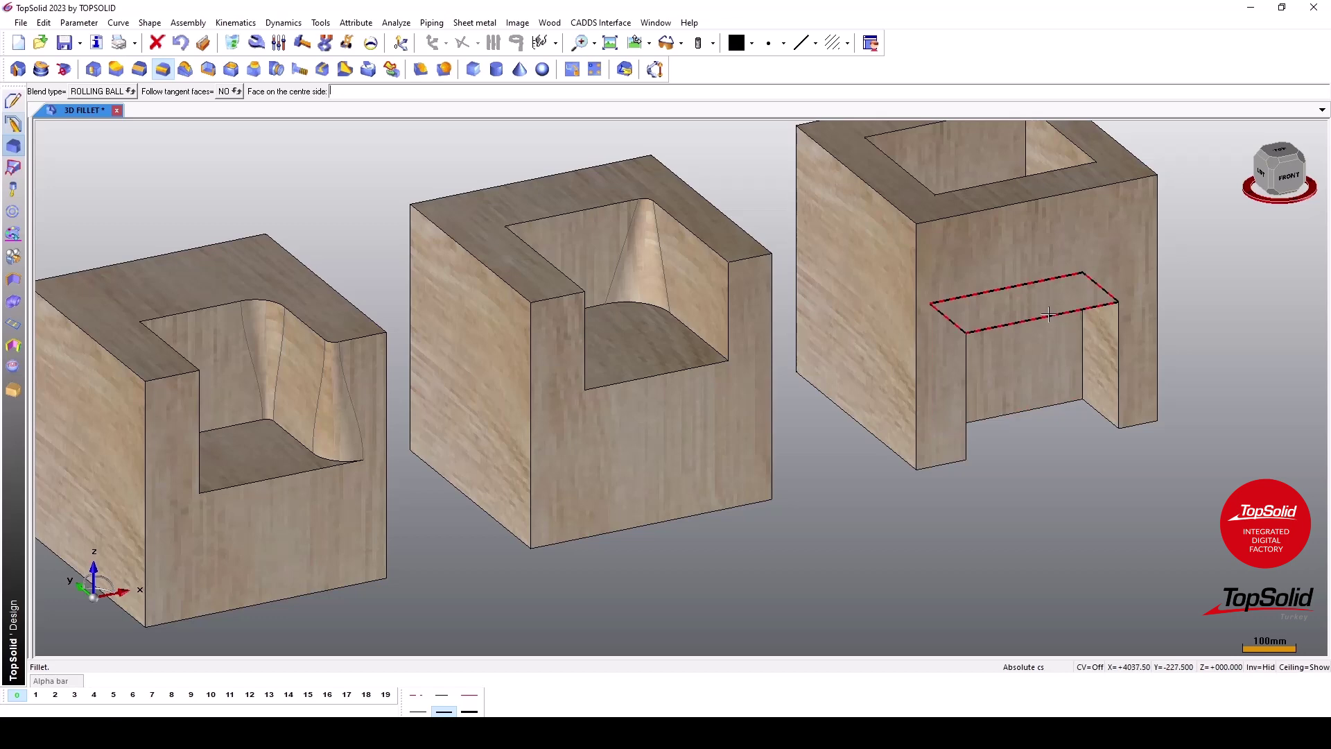
pyautogui.click(1049, 315)
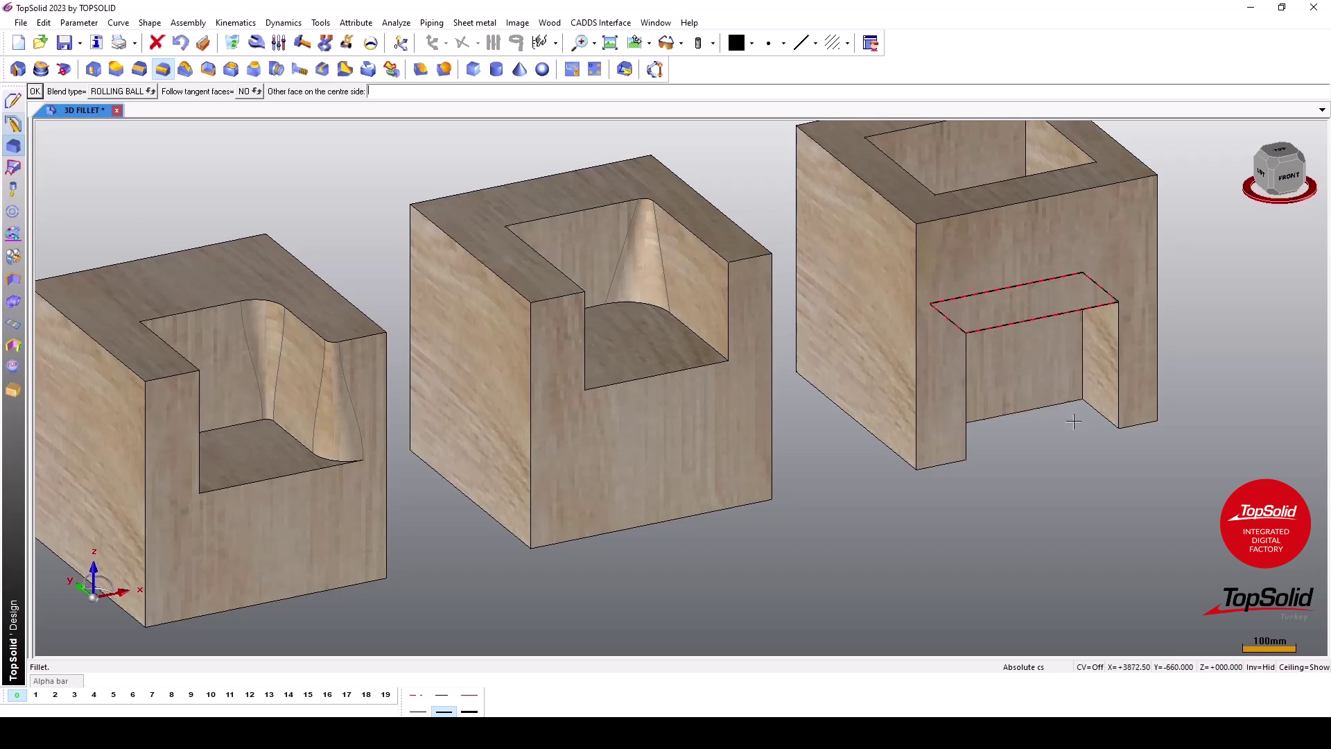
pyautogui.click(1074, 480)
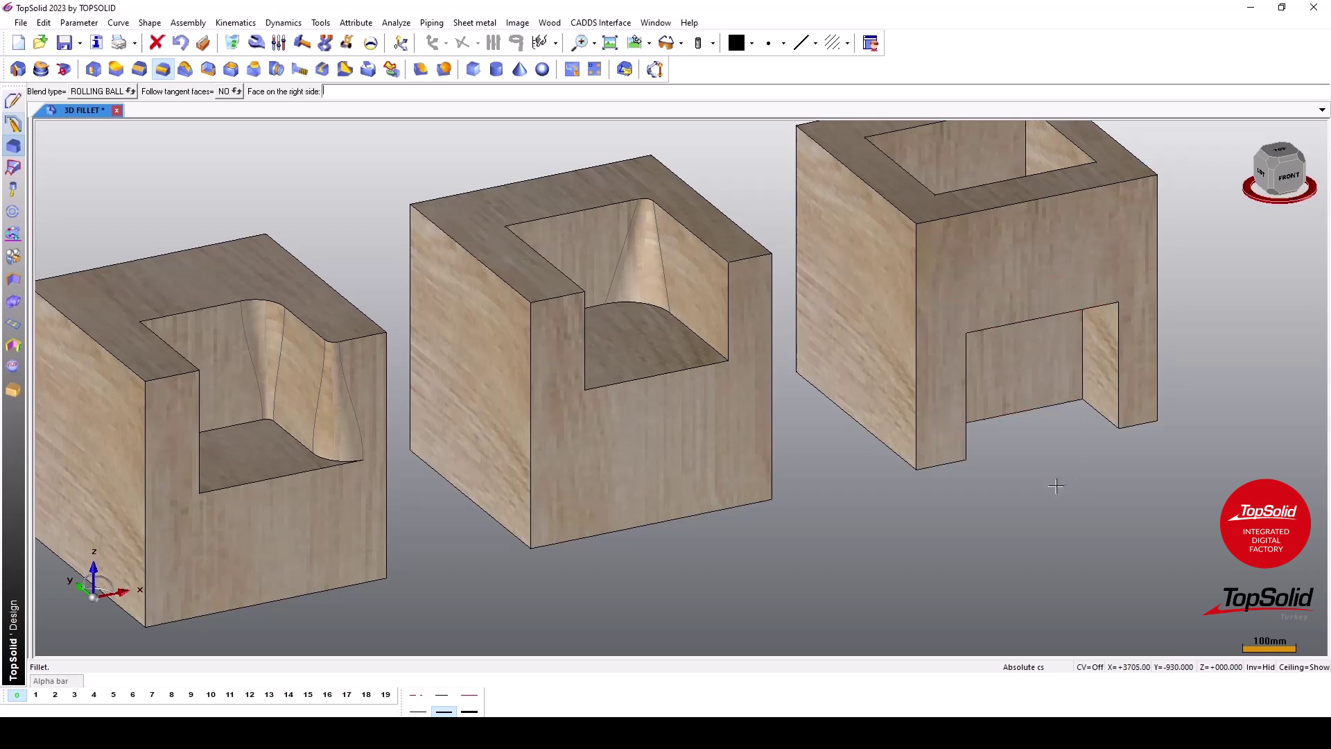
pyautogui.click(965, 392)
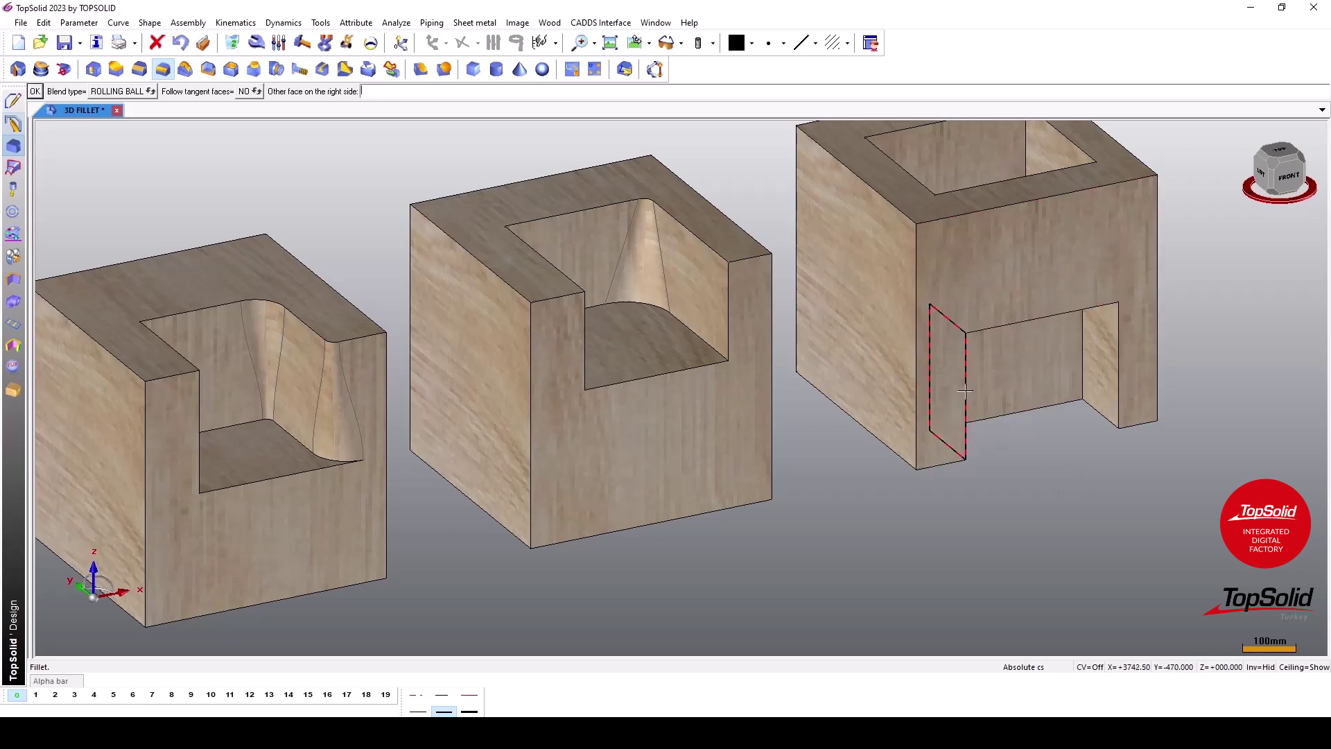
pyautogui.click(1054, 496)
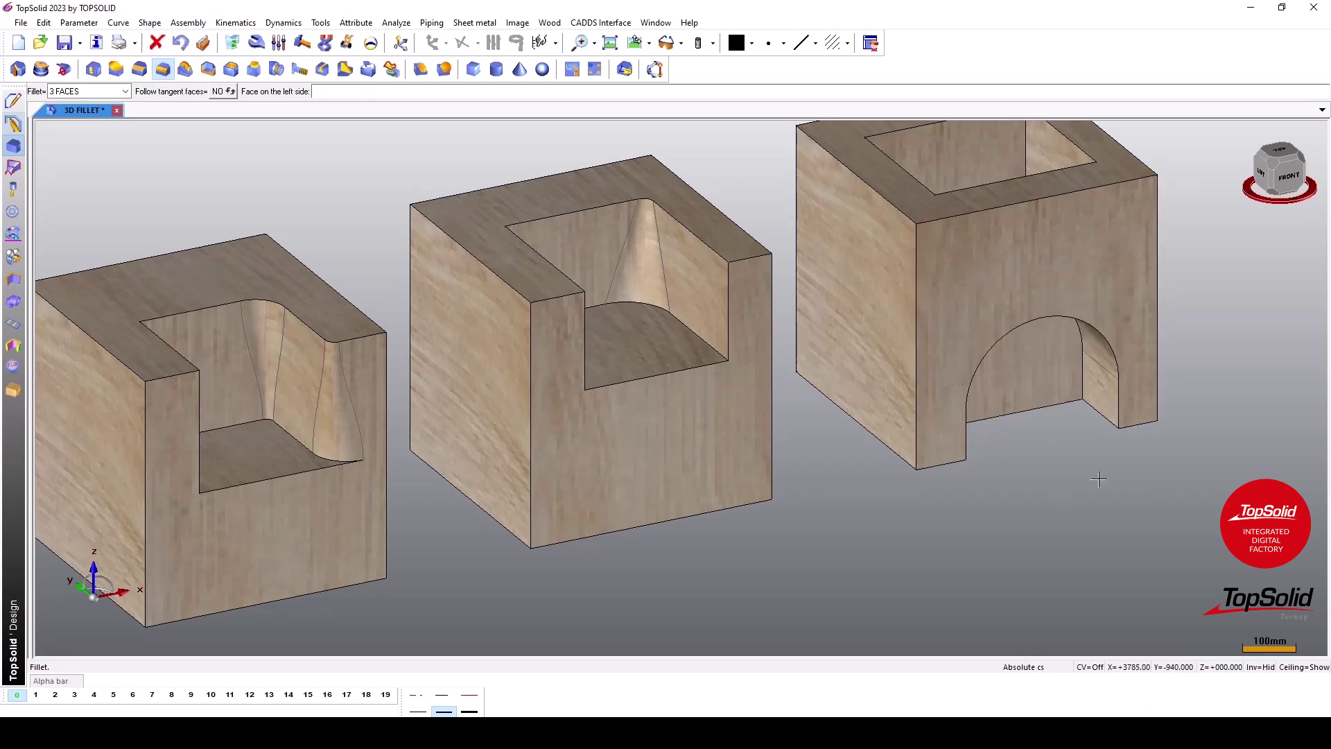
pyautogui.scroll(-3, 1098, 479)
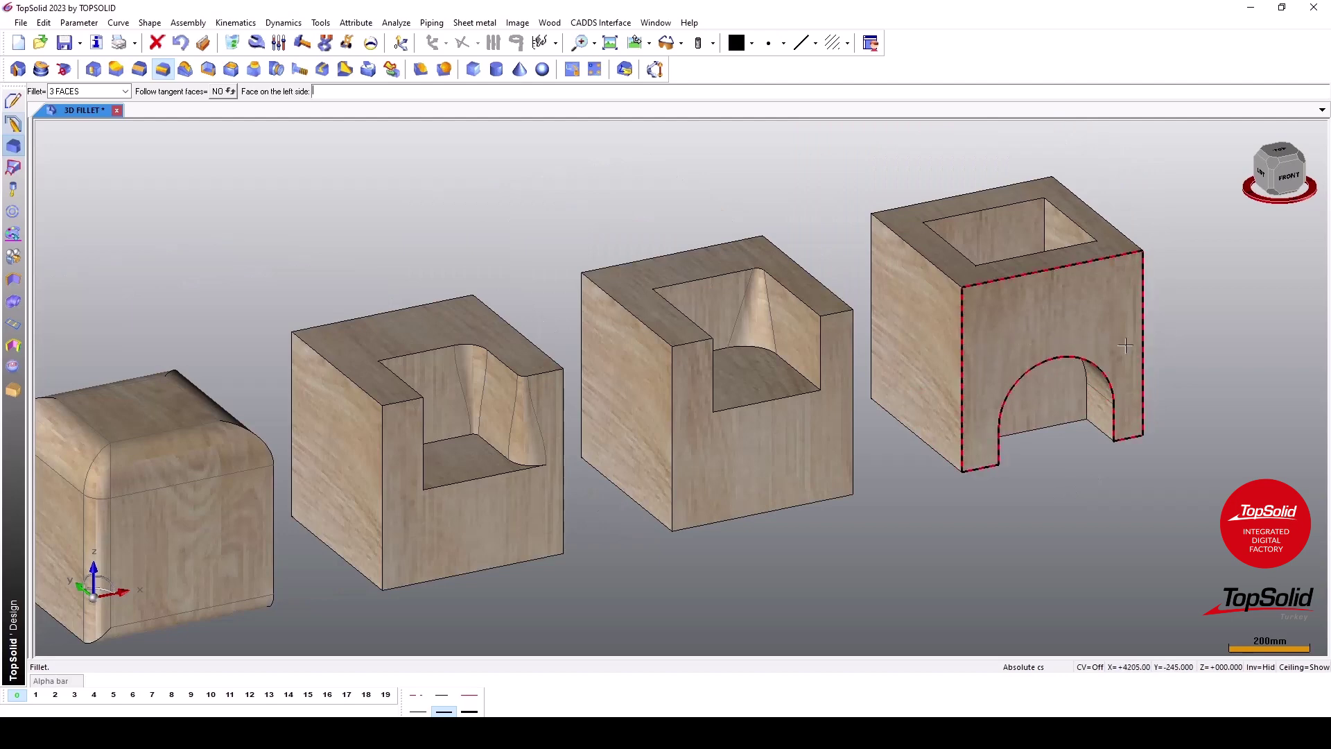
# - Round the fifth block's top opening using its left, centre and right inner faces
pyautogui.scroll(-1, 1143, 513)
pyautogui.scroll(1, 1094, 478)
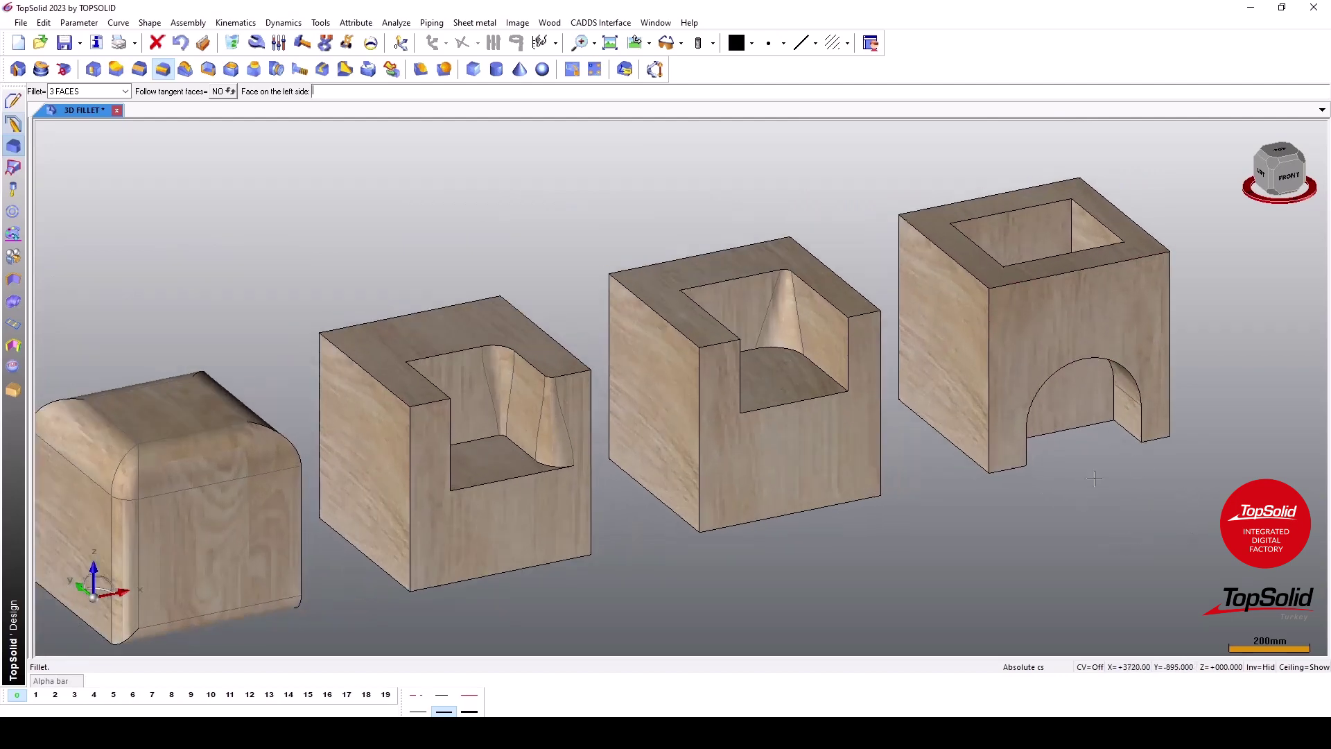
pyautogui.moveTo(1093, 478); pyautogui.dragTo(1132, 511, button='middle')
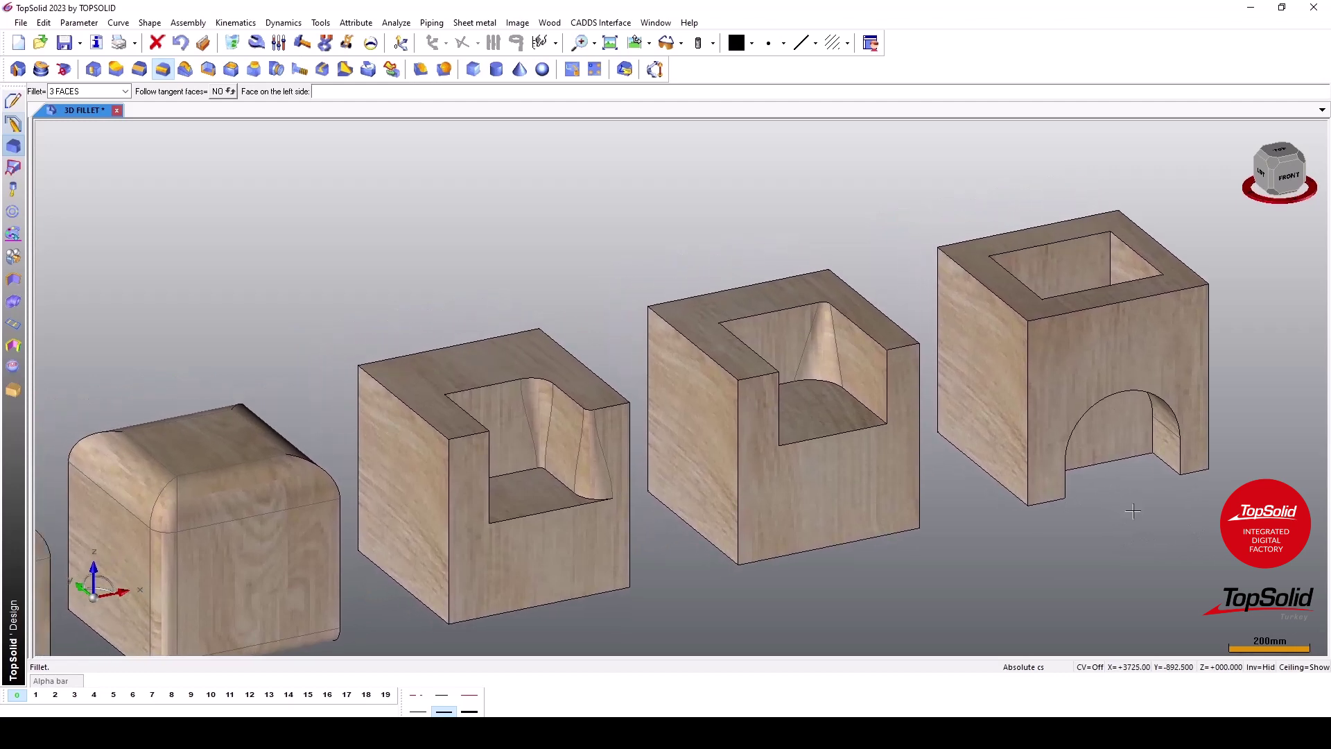
pyautogui.scroll(-1, 1161, 423)
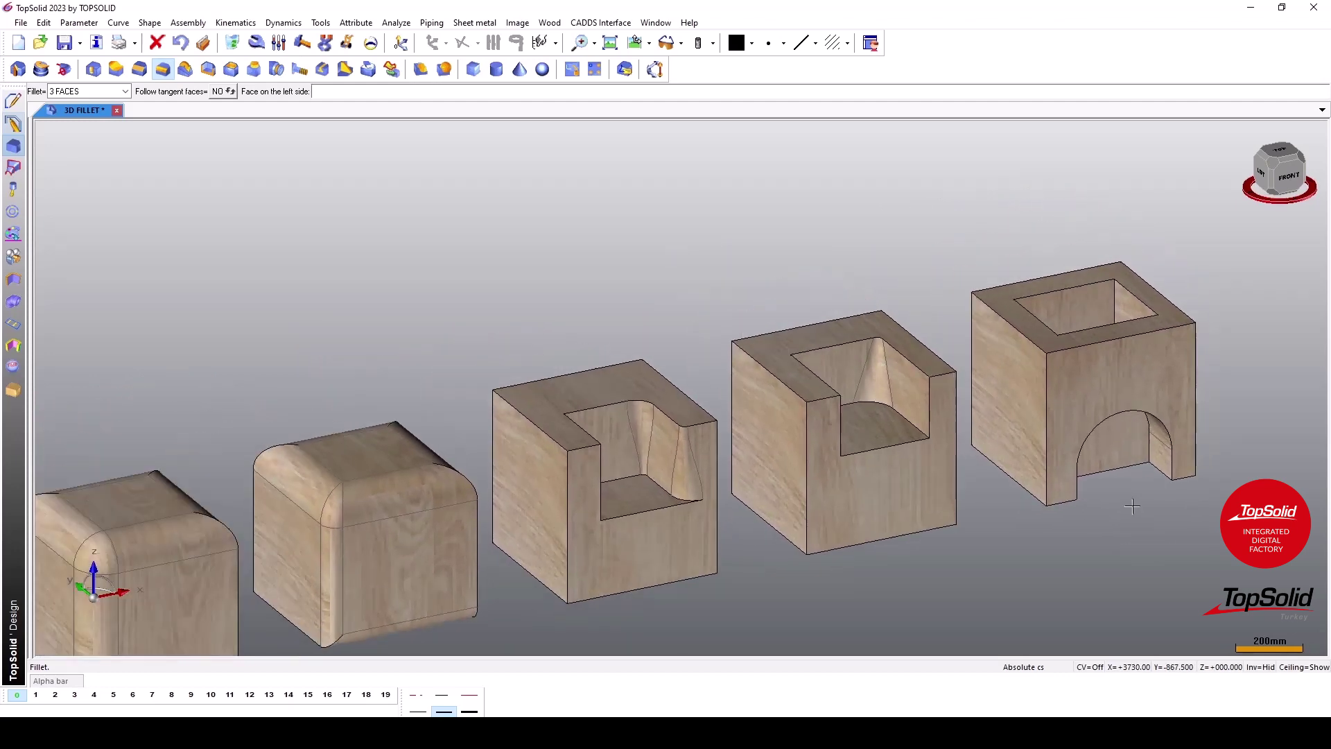
pyautogui.scroll(-1, 1179, 363)
pyautogui.scroll(1, 1179, 363)
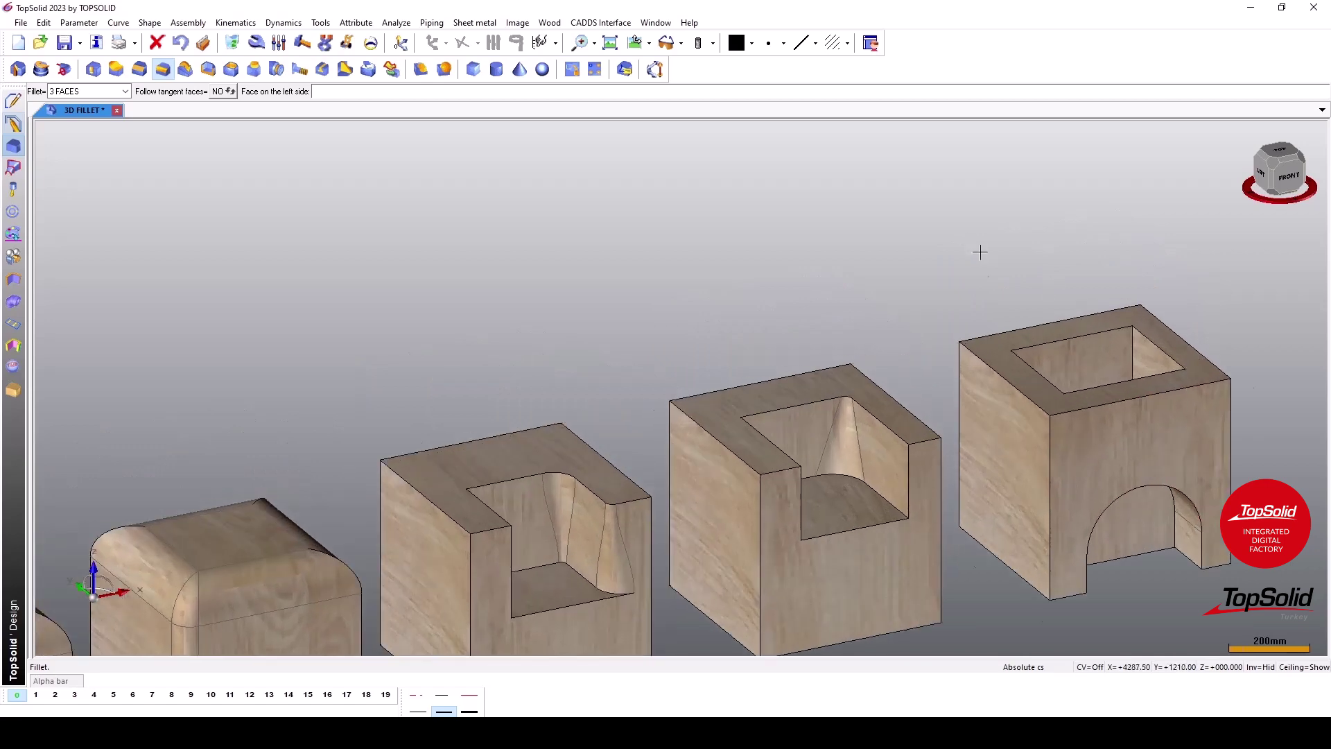
pyautogui.scroll(1, 1101, 312)
pyautogui.scroll(1, 1101, 312)
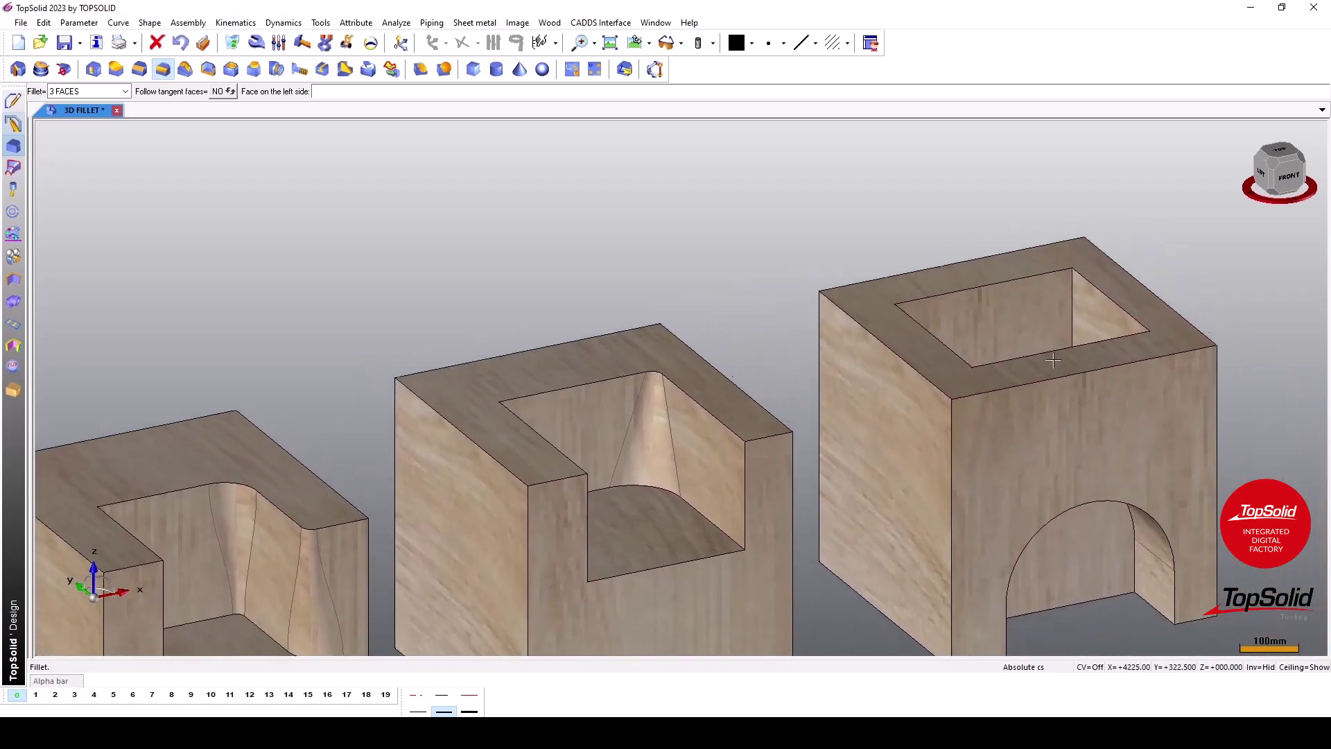
pyautogui.click(1102, 312)
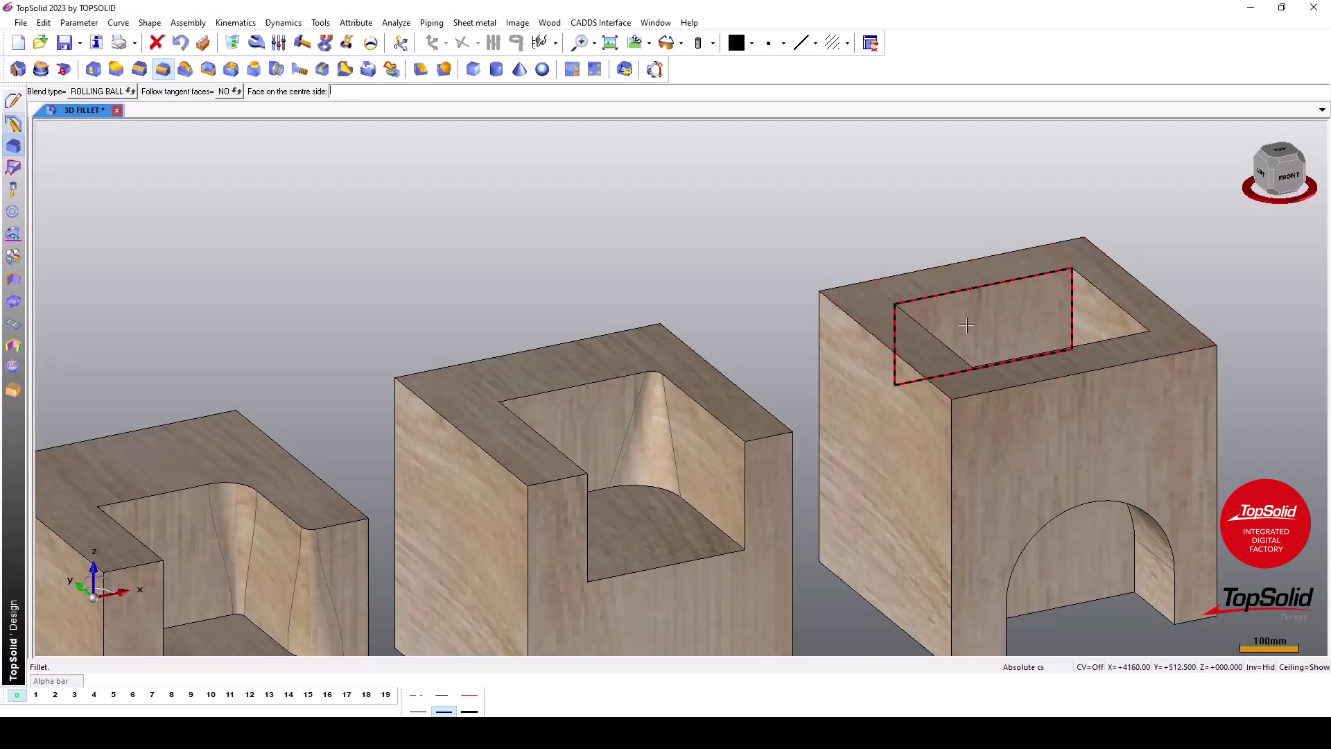
pyautogui.click(995, 311)
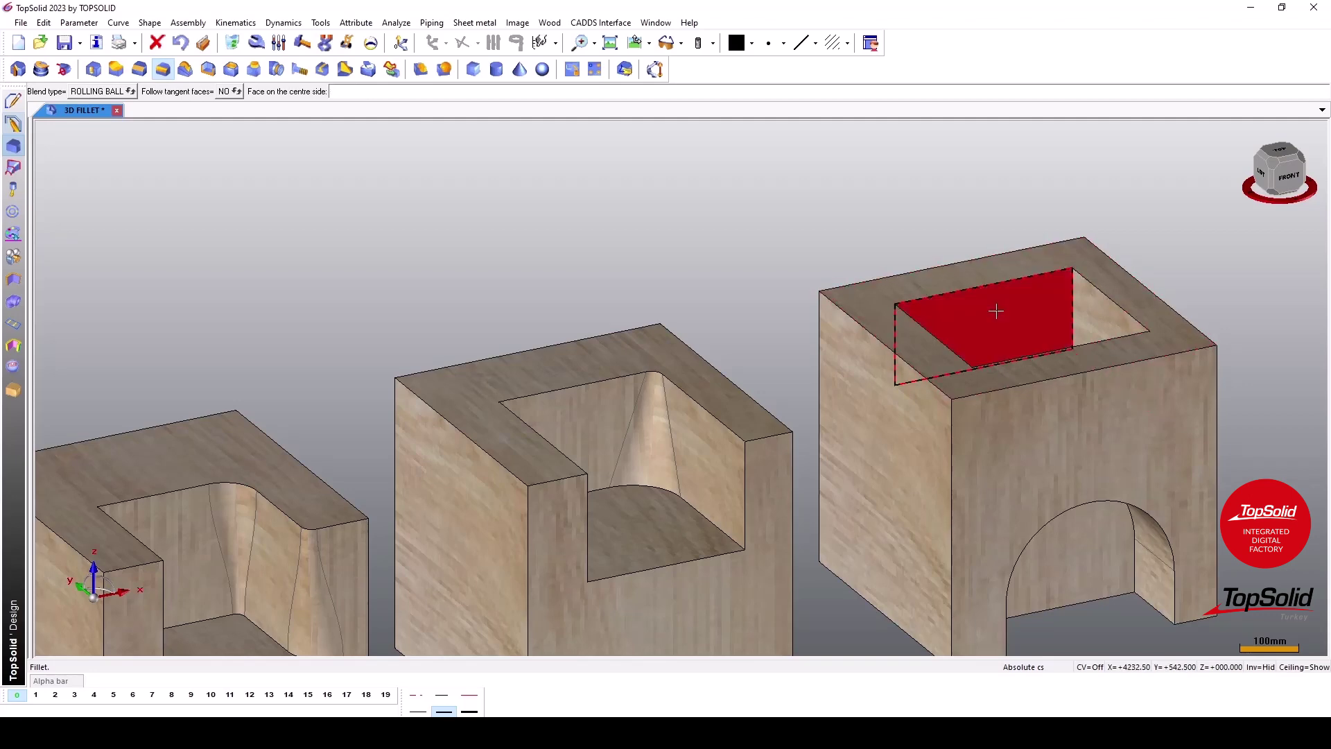
pyautogui.click(931, 343)
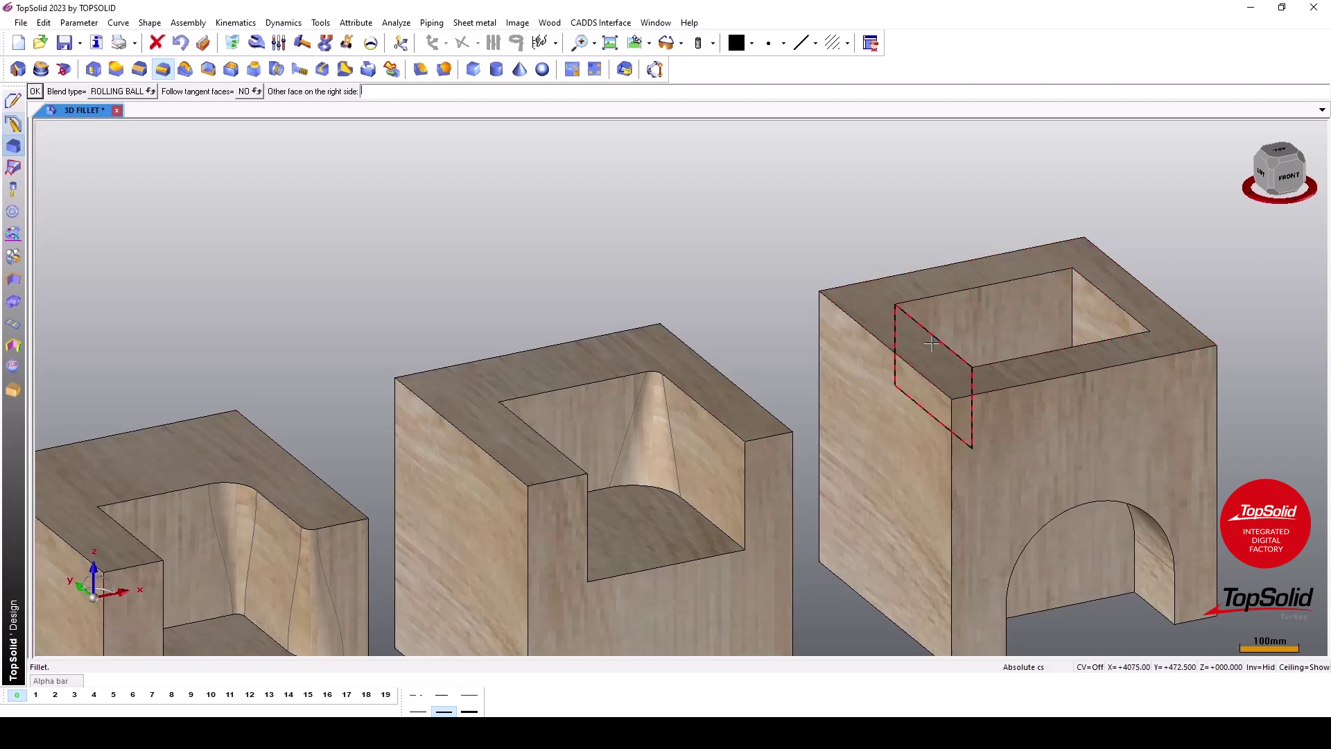
pyautogui.click(932, 343)
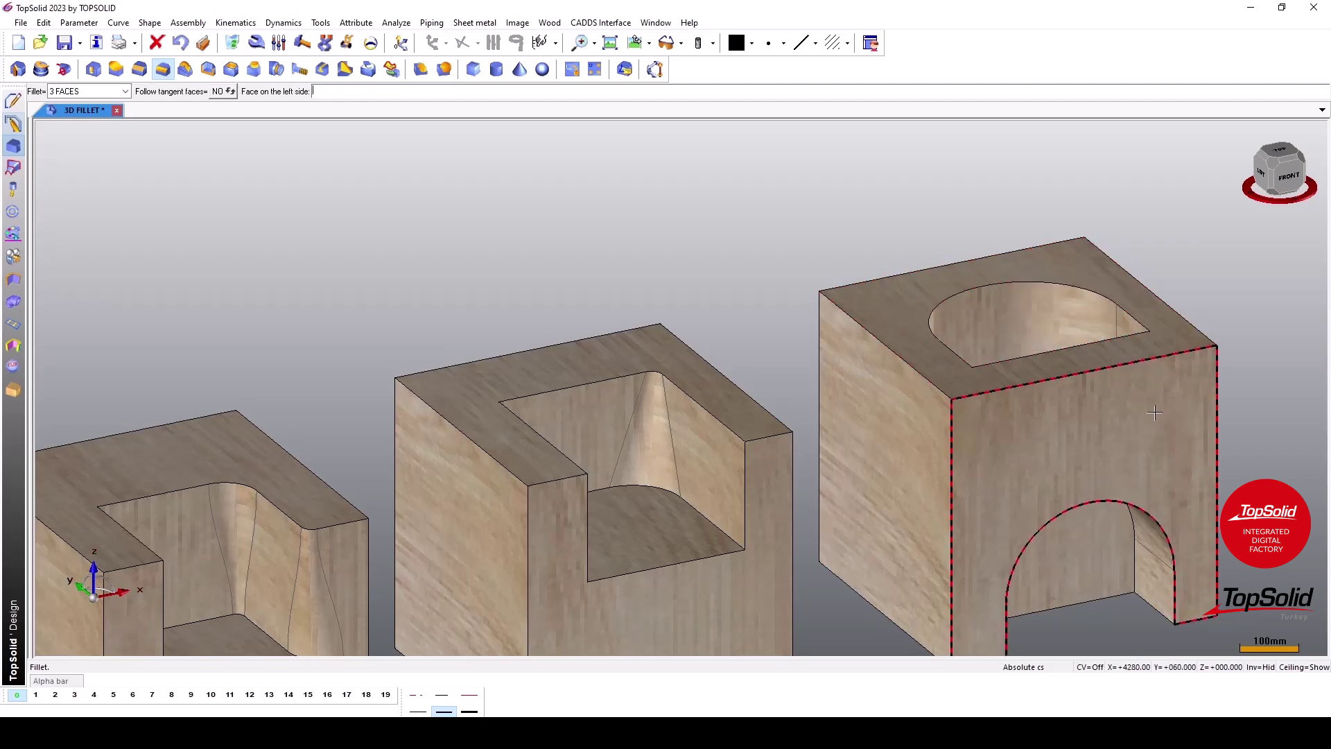
pyautogui.scroll(-1, 1129, 336)
pyautogui.scroll(-1, 1133, 335)
pyautogui.scroll(-1, 1135, 334)
pyautogui.scroll(-1, 1129, 338)
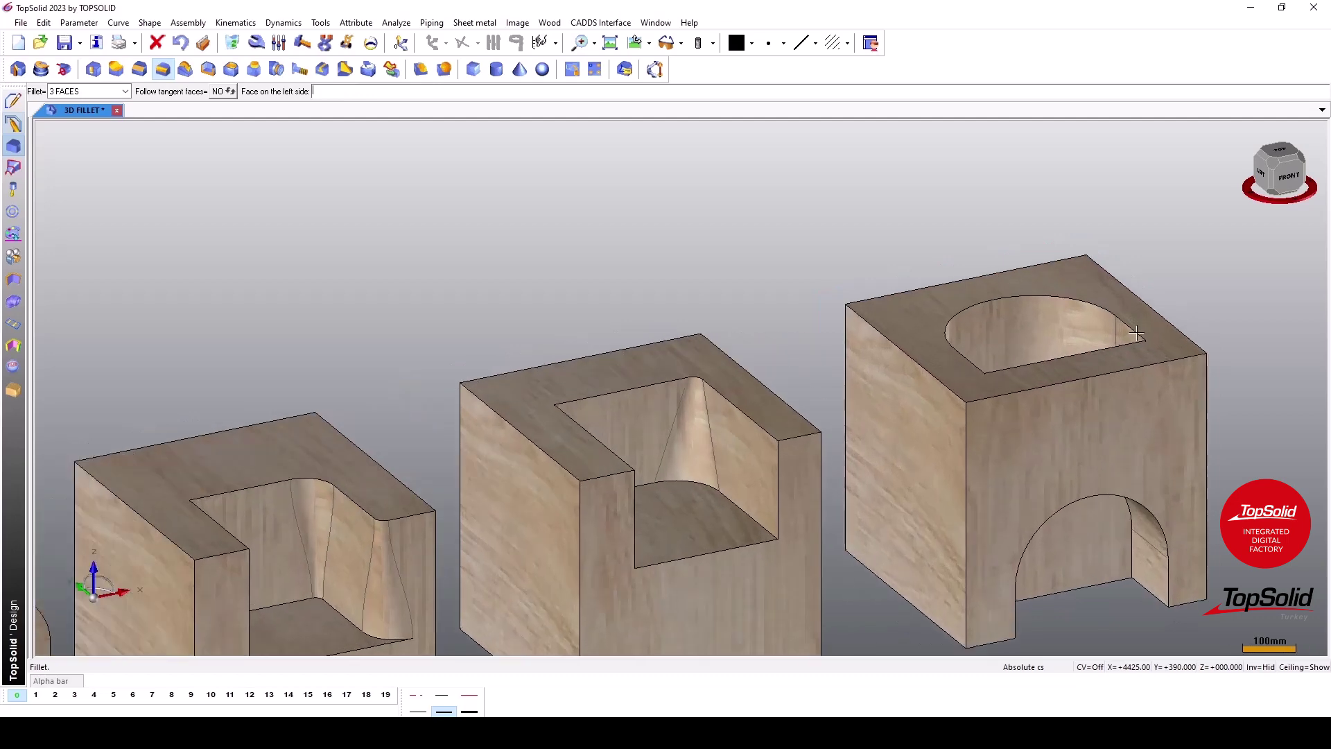
pyautogui.scroll(-1, 1081, 374)
pyautogui.scroll(-1, 1026, 416)
pyautogui.scroll(-1, 984, 444)
# - Return the fillet type to ONE RADIUS (50 mm) and view all six blocks in perspective
pyautogui.scroll(-1, 980, 449)
pyautogui.moveTo(980, 449); pyautogui.dragTo(962, 344, button='middle')
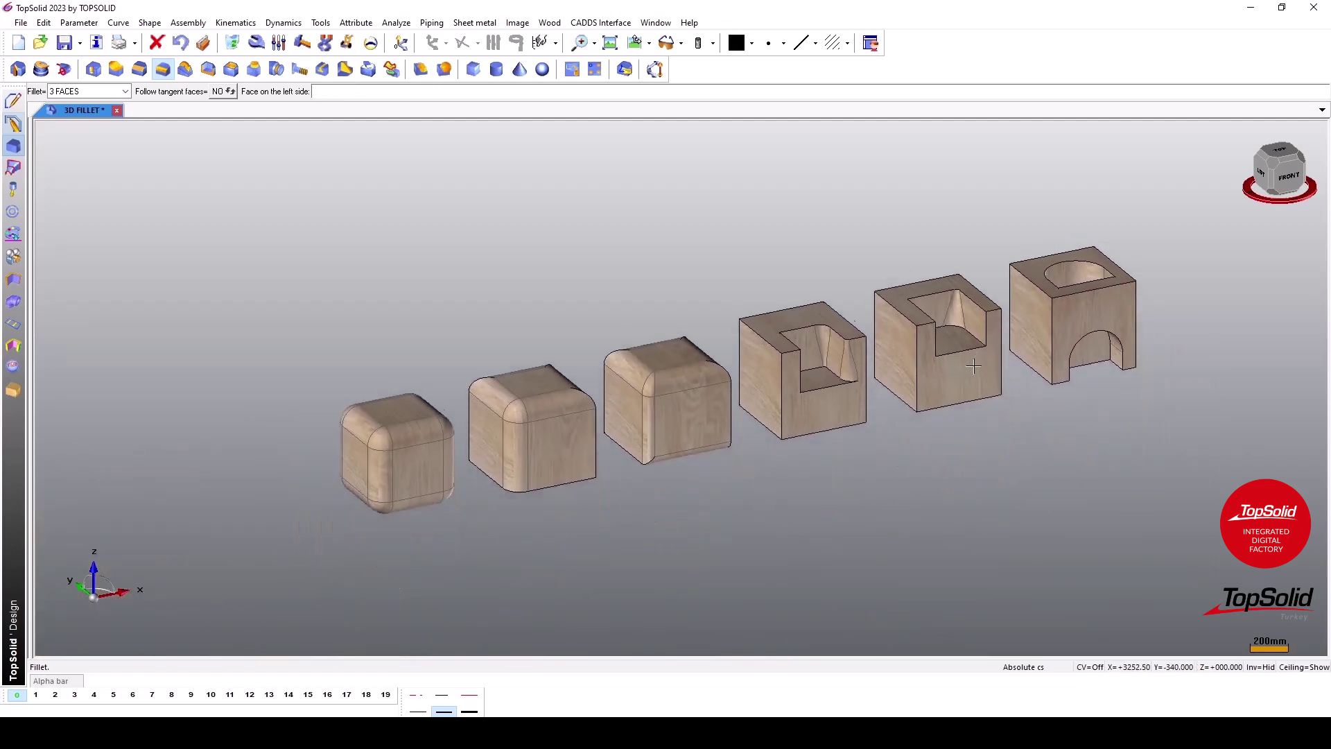
pyautogui.click(70, 92)
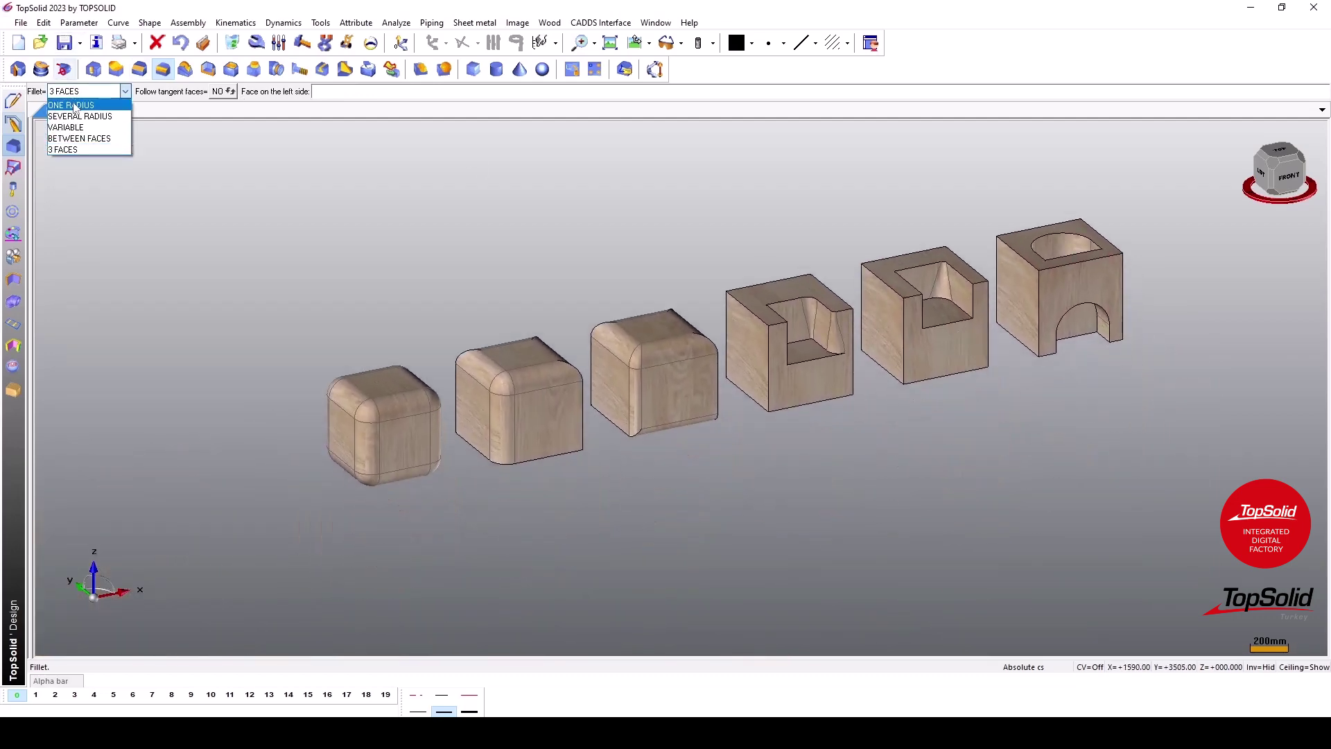
pyautogui.click(69, 103)
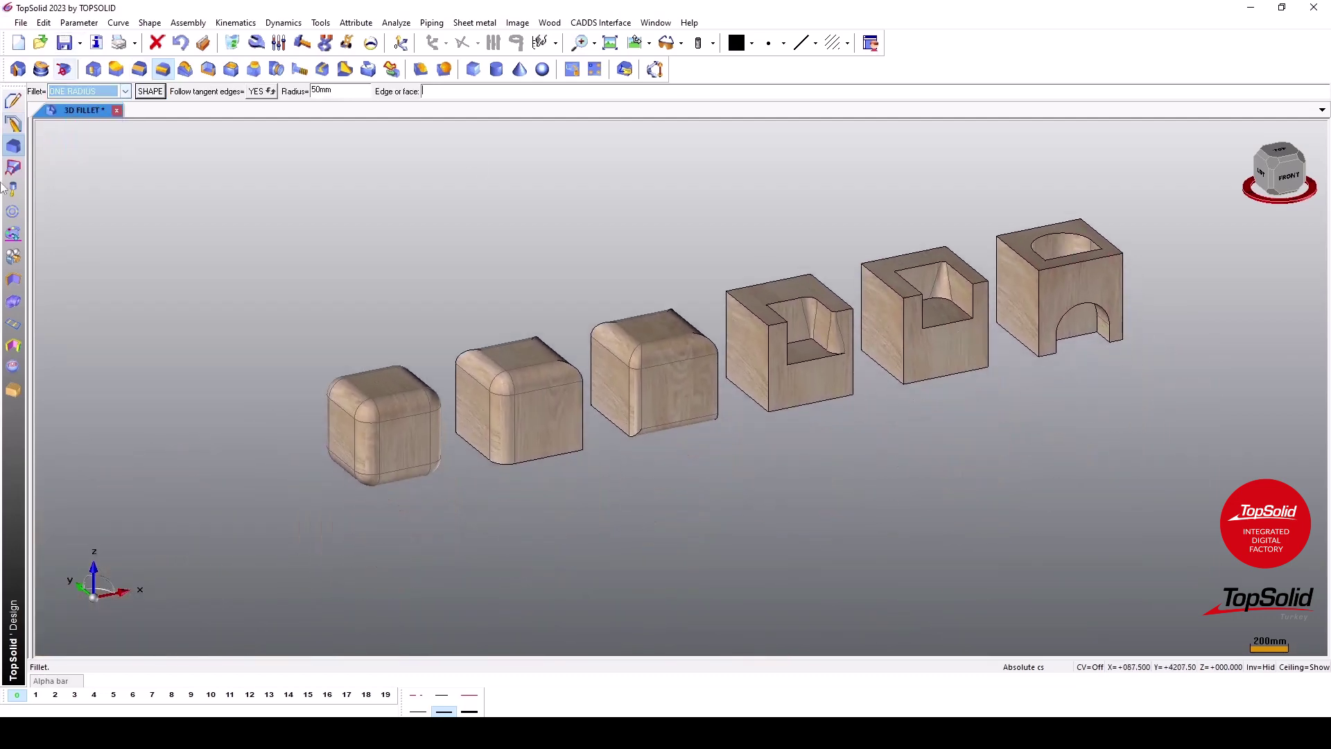
pyautogui.rightClick(100, 588)
pyautogui.click(139, 668)
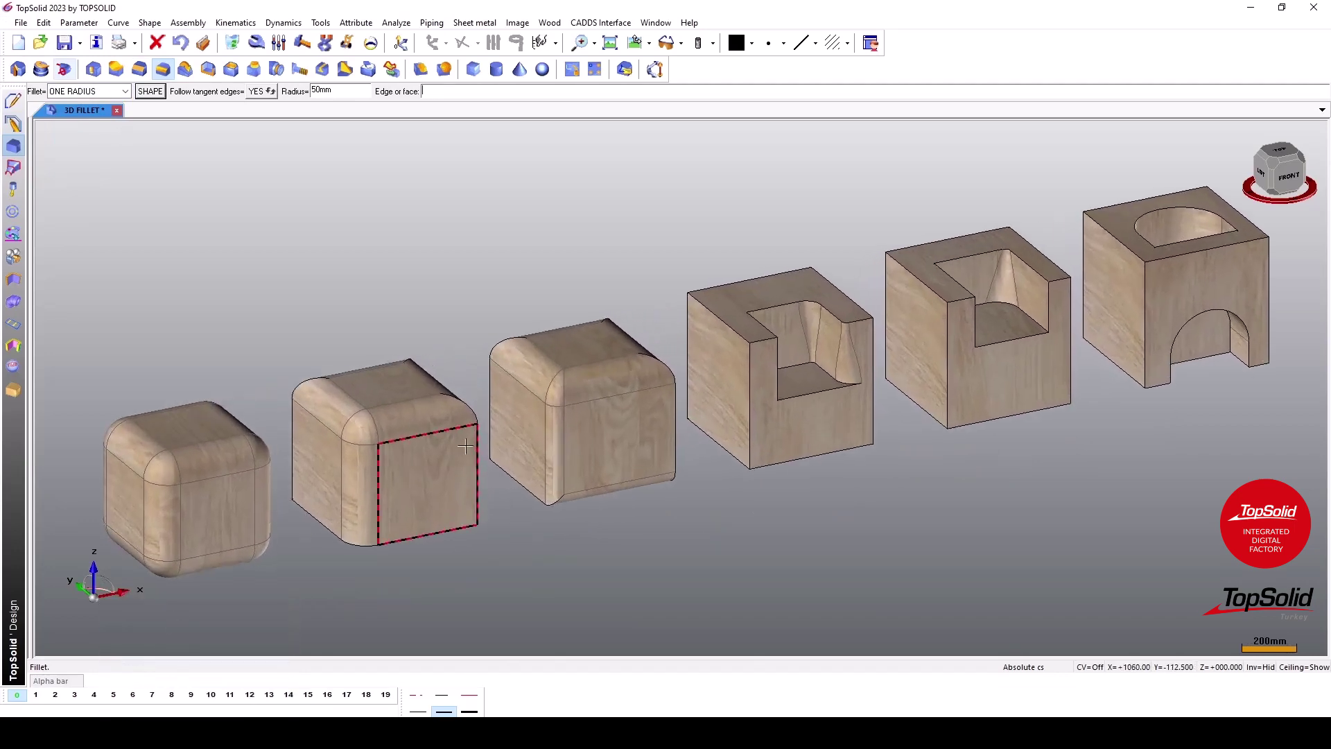